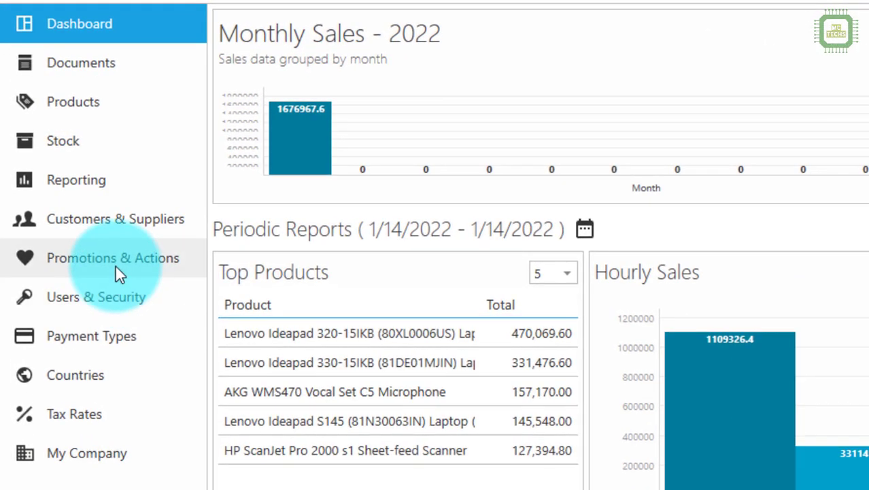
# Step: Open the promotions and actions list and review the existing Weekend Joy and Year End Sale promotions
pyautogui.click(115, 264)
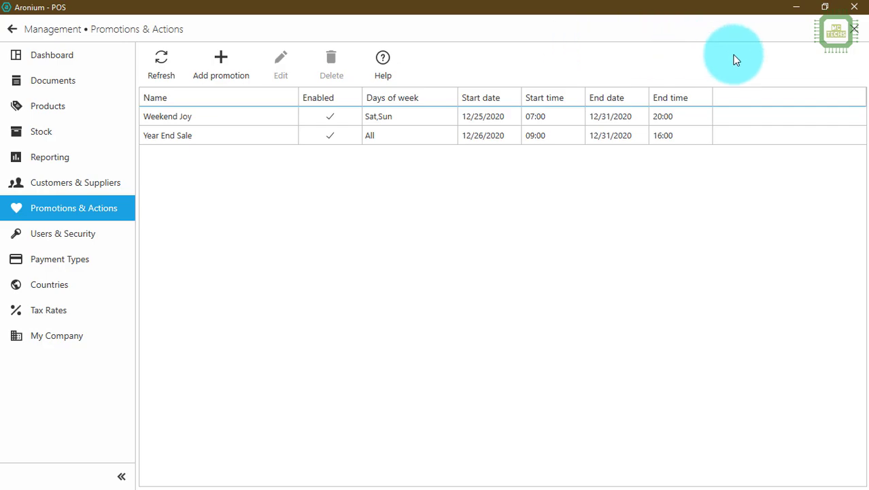
pyautogui.click(182, 117)
pyautogui.click(186, 137)
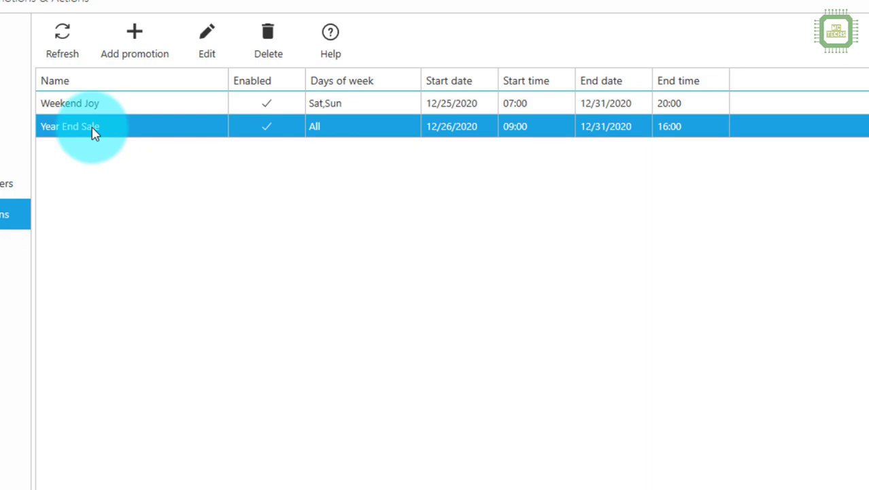
pyautogui.click(111, 109)
pyautogui.click(114, 126)
pyautogui.click(119, 112)
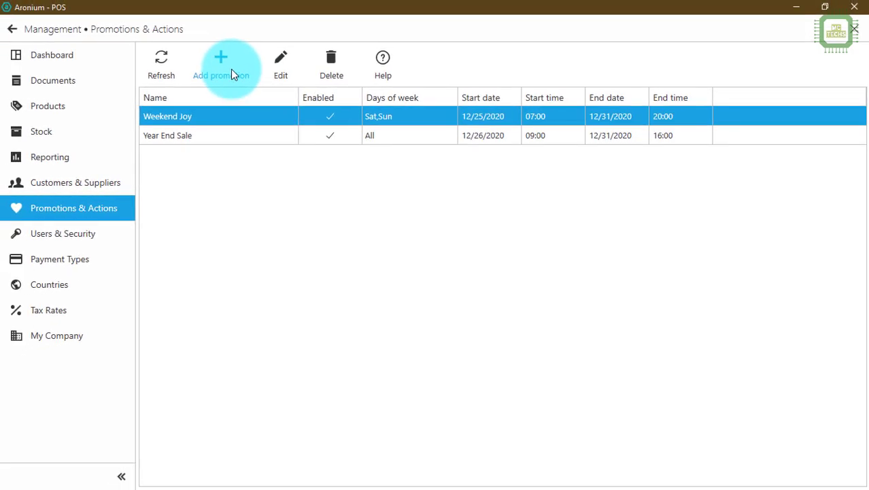
# Step: Create a new promotion named Happy New Year and keep it active
pyautogui.click(231, 71)
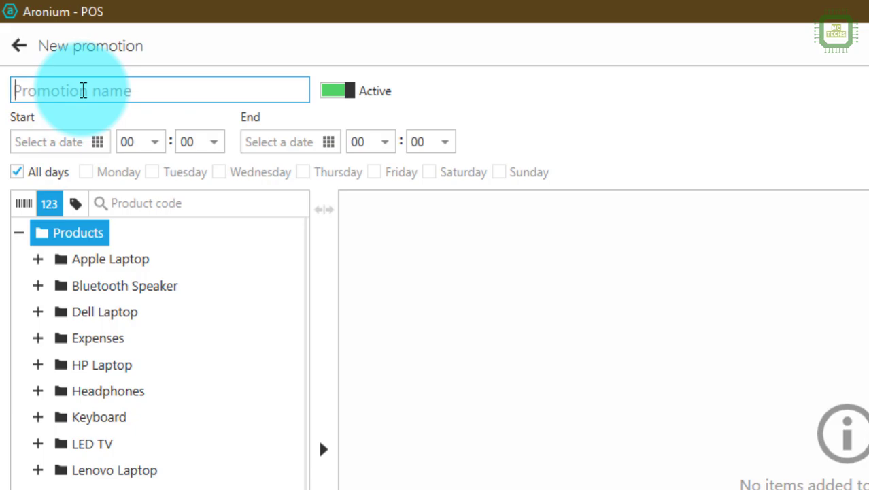
pyautogui.write('Ha')
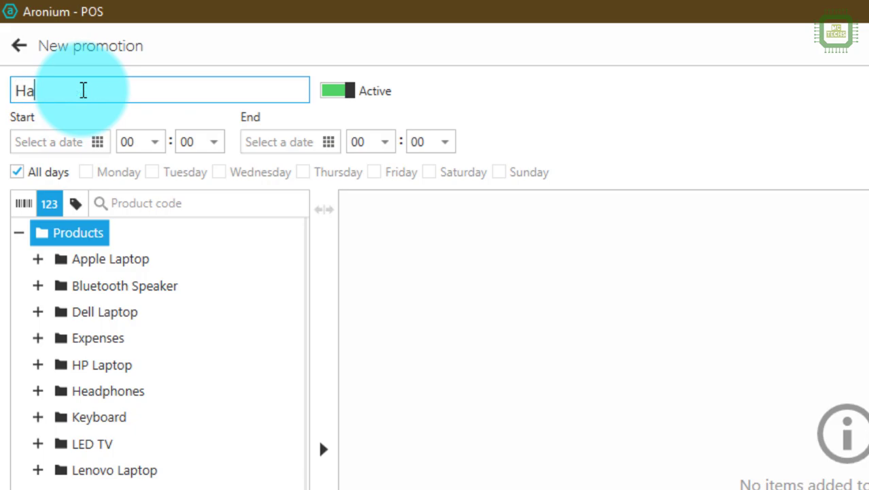
pyautogui.write('ppy New')
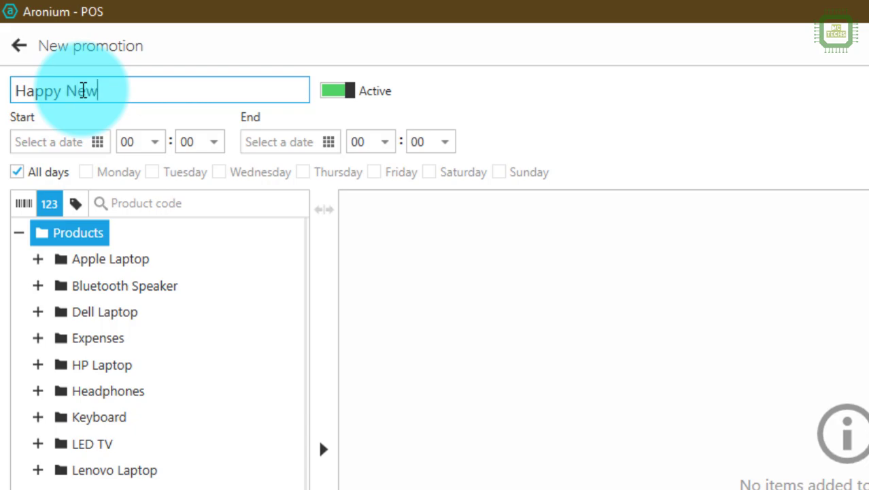
pyautogui.write(' Year')
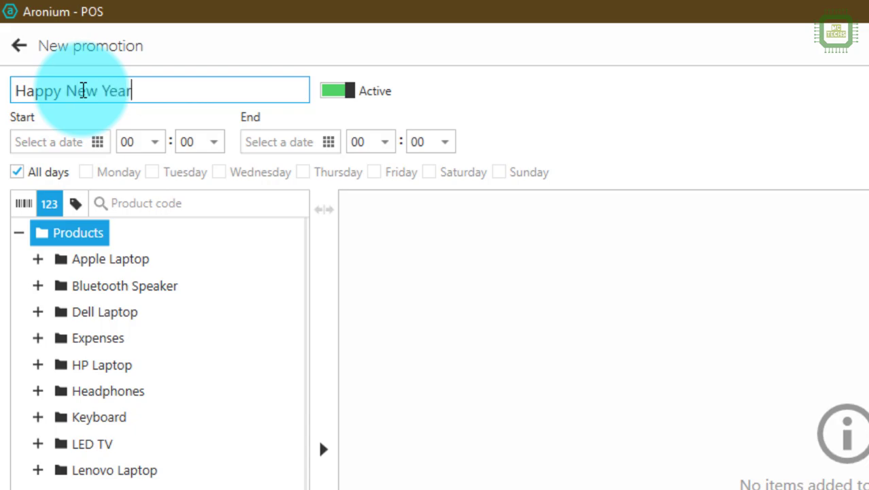
pyautogui.click(351, 99)
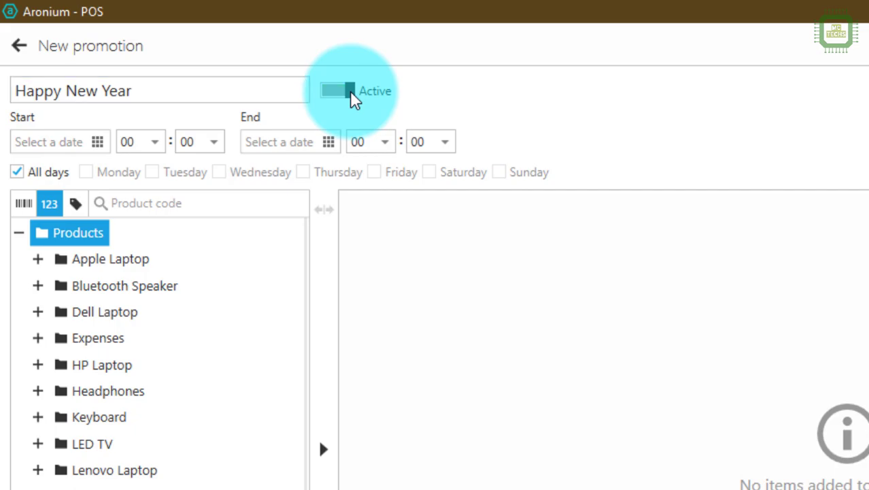
pyautogui.click(344, 99)
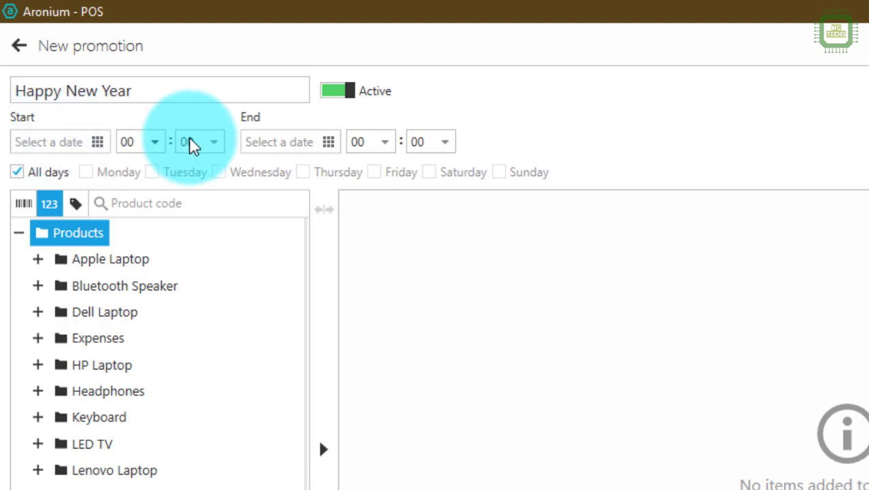
# Step: Set the promotion's start date to 1/1/2022 and its end date to 1/31/2022
pyautogui.click(98, 144)
pyautogui.click(215, 226)
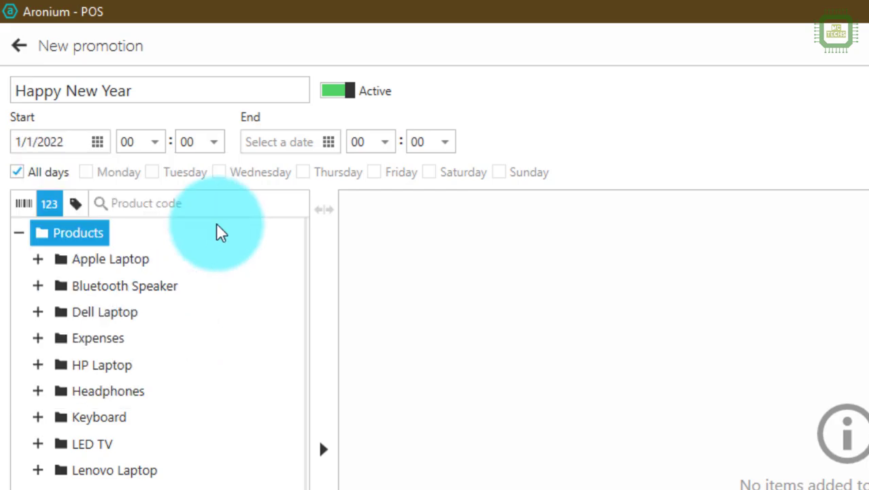
pyautogui.click(330, 147)
pyautogui.click(128, 386)
pyautogui.click(324, 156)
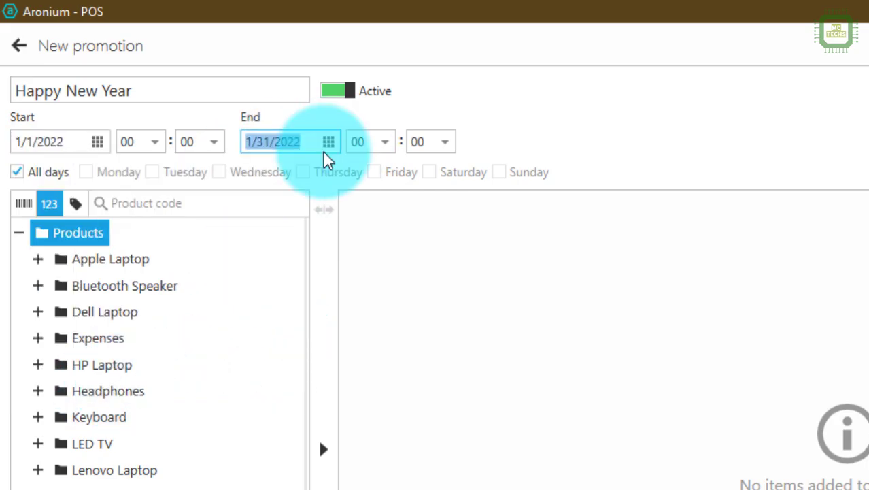
# Step: Set the promotion's start time to 08:30
pyautogui.click(155, 143)
pyautogui.click(135, 332)
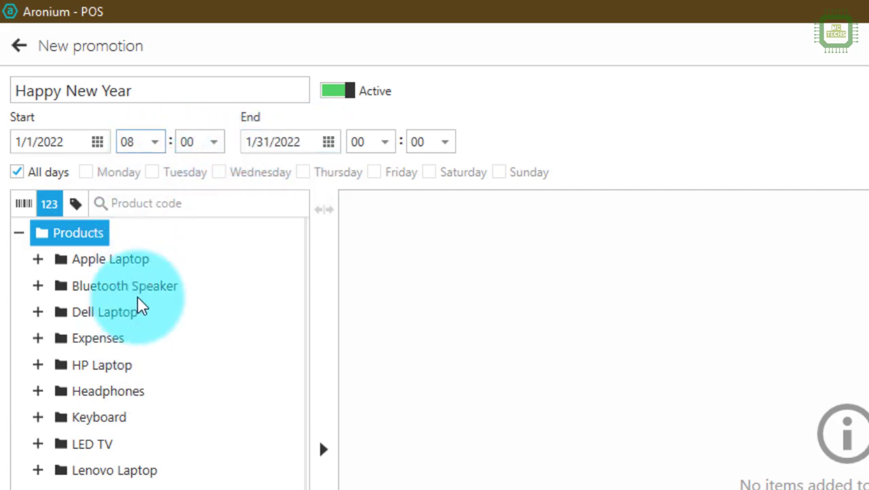
pyautogui.click(187, 156)
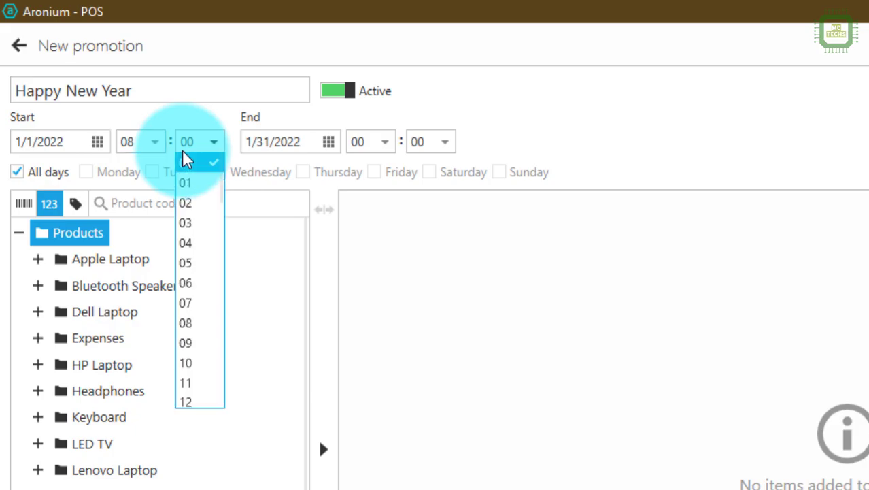
pyautogui.scroll(-7, 185, 159)
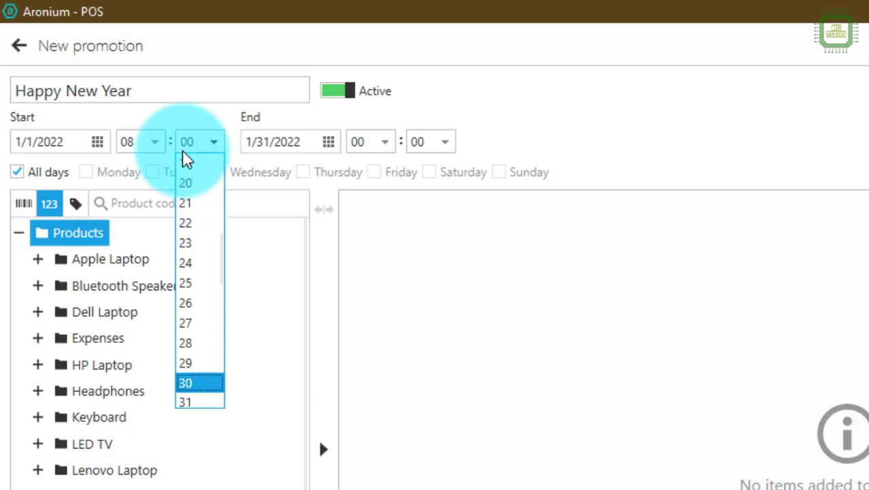
pyautogui.scroll(-2, 193, 340)
pyautogui.click(195, 304)
# Step: Set the promotion's end time to 23:30
pyautogui.click(382, 146)
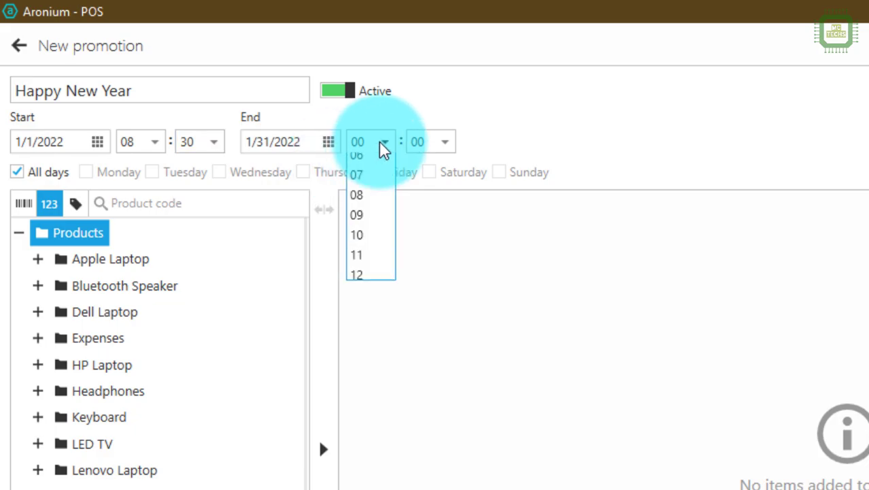
pyautogui.press('End')
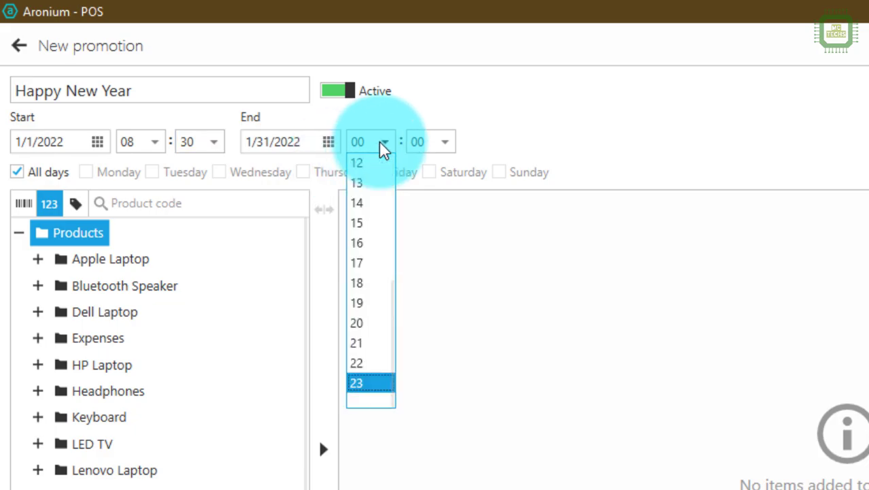
pyautogui.click(361, 384)
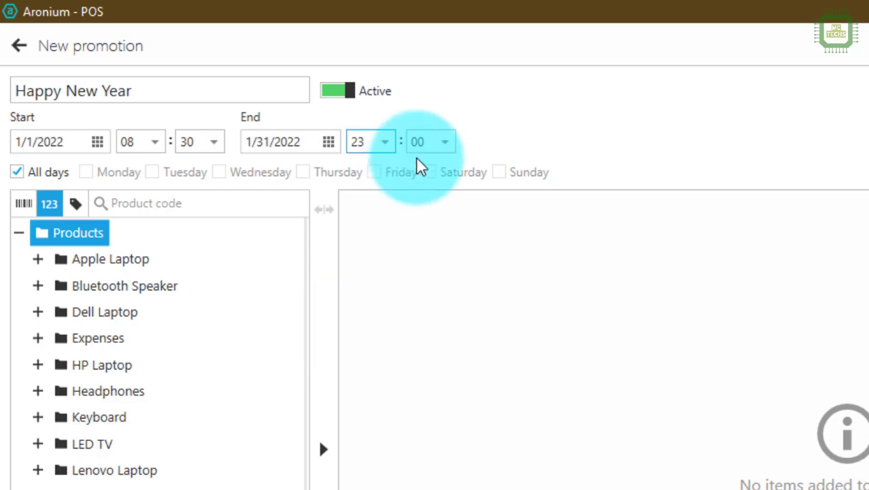
pyautogui.click(436, 143)
pyautogui.write('30')
pyautogui.press('Return')
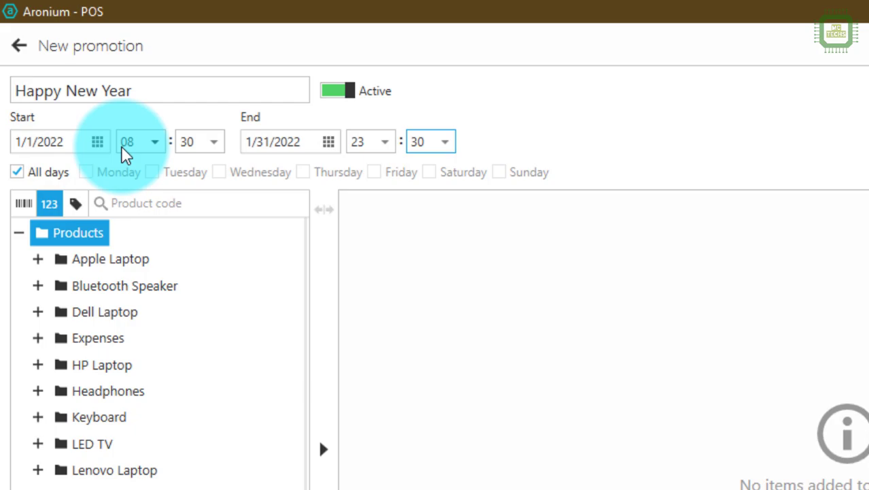
# Step: Limit the promotion to Saturday and Sunday instead of all days
pyautogui.click(47, 175)
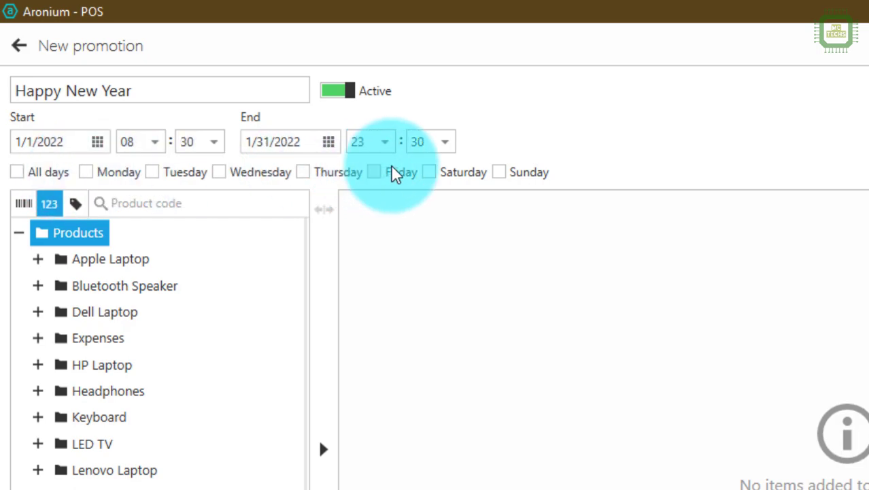
pyautogui.click(452, 175)
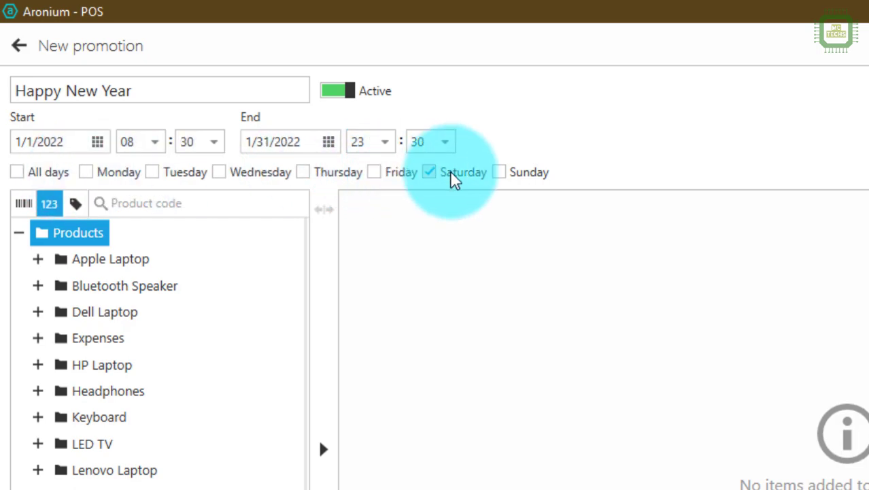
pyautogui.click(515, 175)
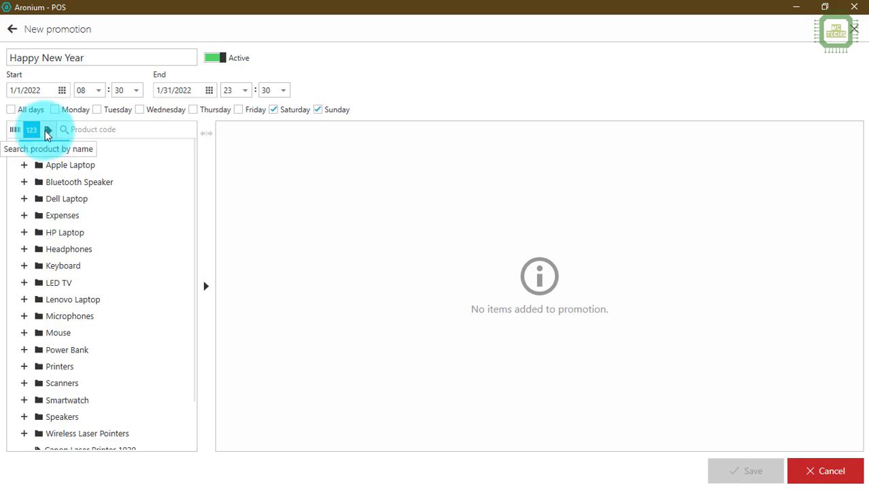
# Step: Look through the product search modes for barcode, product code and product name, returning to product code
pyautogui.click(15, 130)
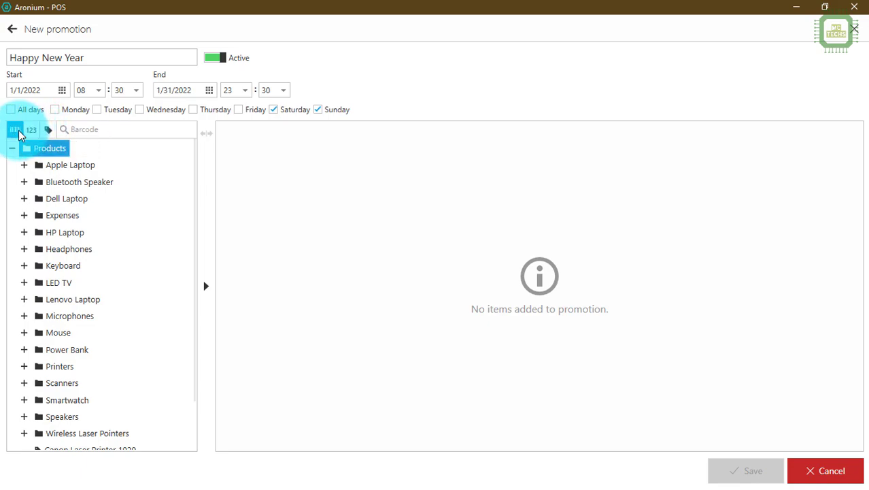
pyautogui.click(32, 132)
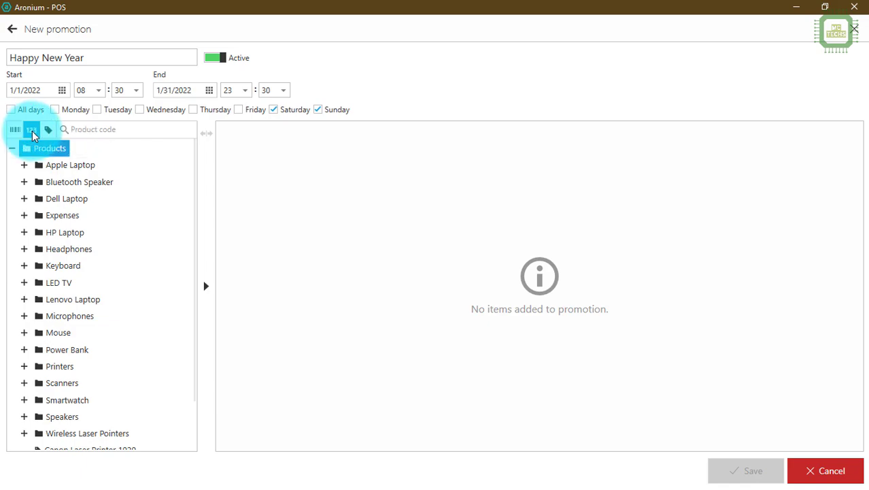
pyautogui.click(52, 134)
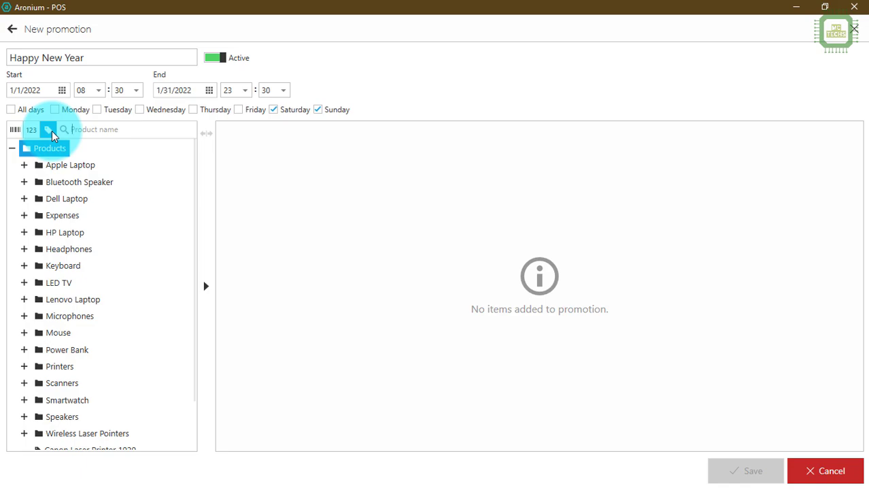
pyautogui.click(32, 131)
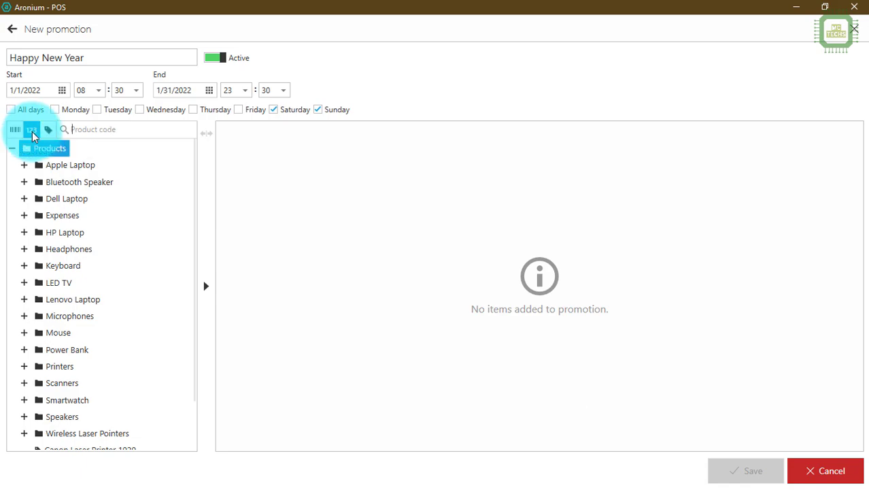
# Step: Find the product with code 1076 and add the Lenovo Ideapad 330-15IKB laptop to the promotion
pyautogui.click(86, 131)
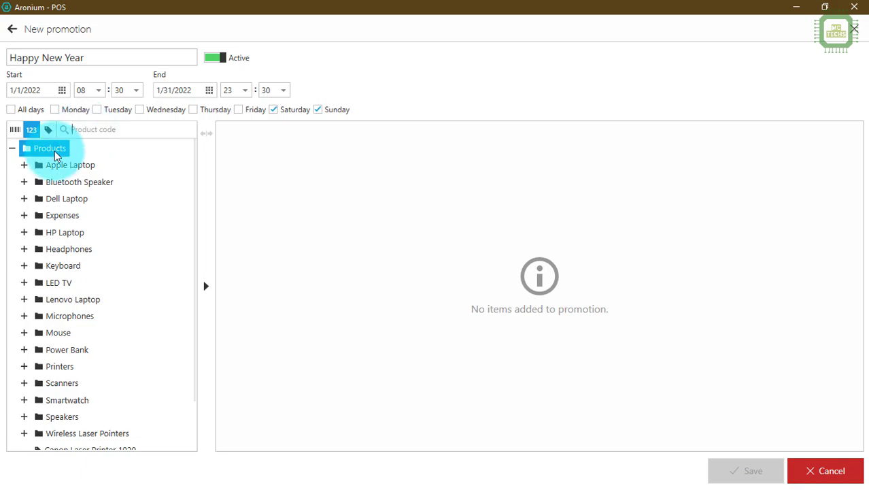
pyautogui.write('1076')
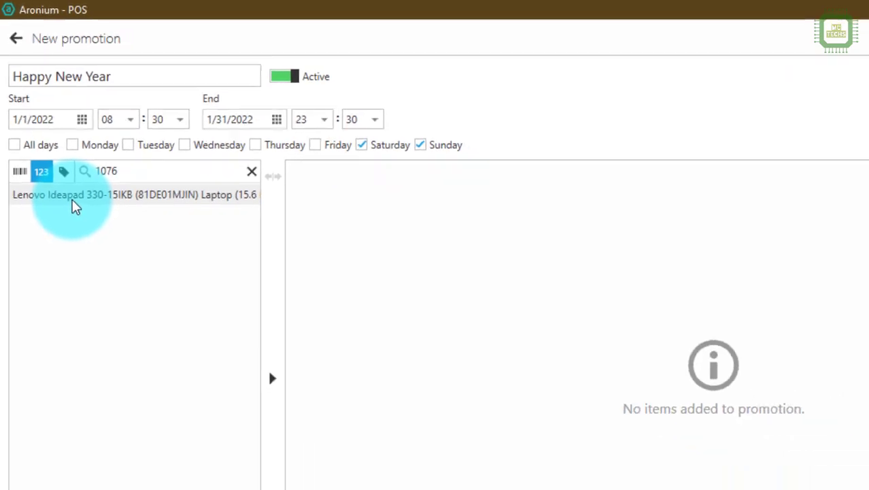
pyautogui.doubleClick(57, 154)
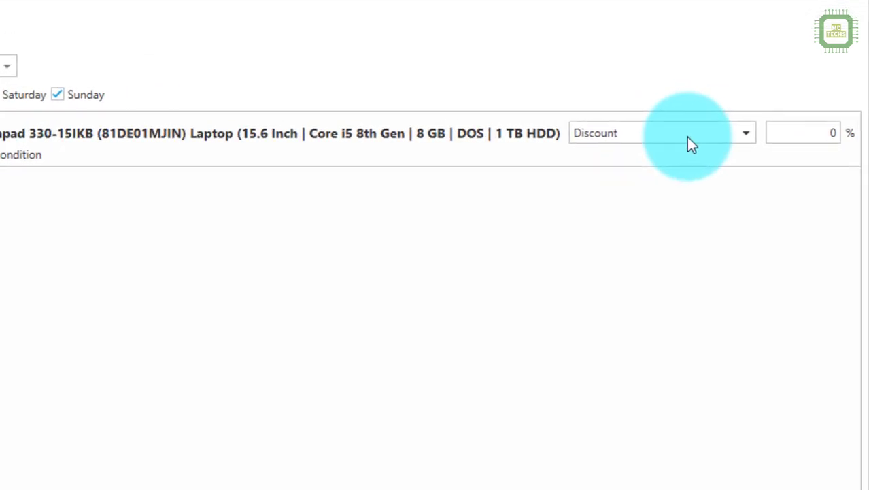
# Step: Give the Lenovo Ideapad 330-15IKB laptop a promotion discount of 50%
pyautogui.click(682, 137)
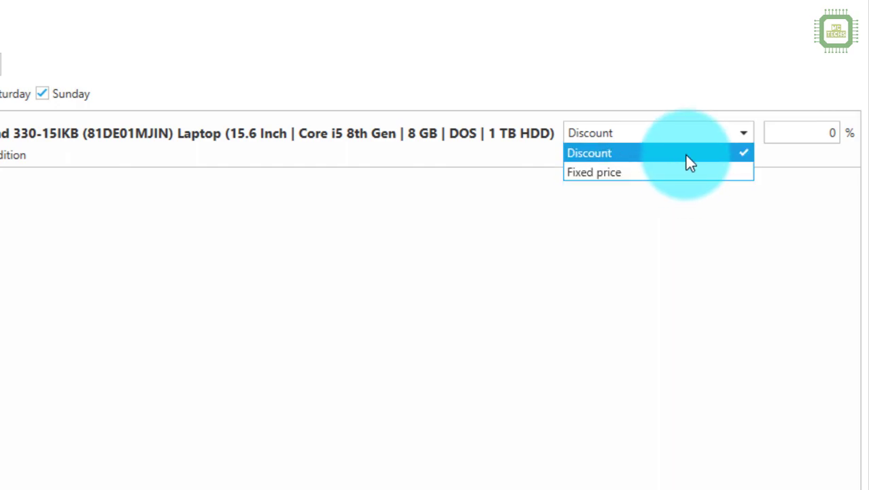
pyautogui.click(687, 162)
pyautogui.click(803, 134)
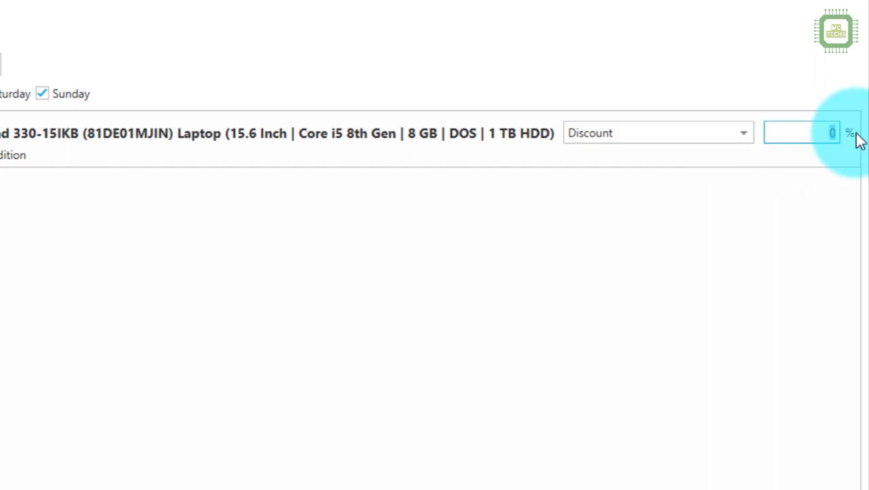
pyautogui.write('50')
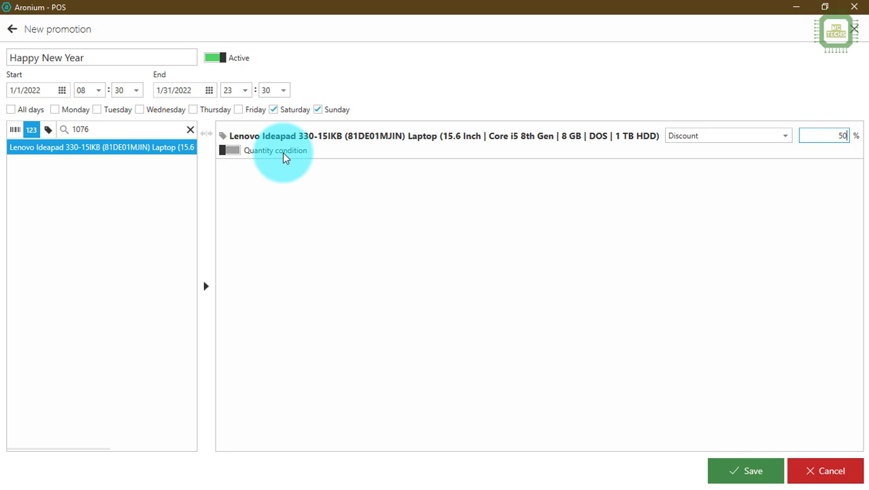
# Step: Enable the quantity condition for the Lenovo Ideapad 330-15IKB laptop
pyautogui.click(225, 154)
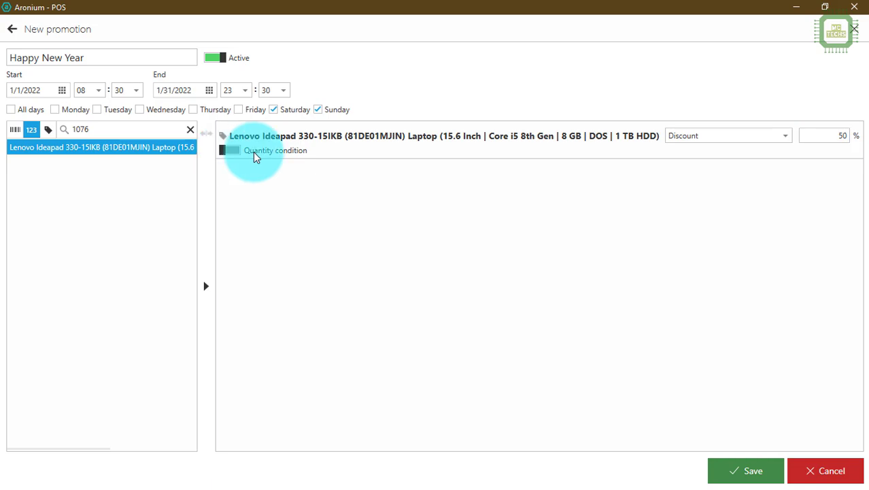
pyautogui.click(255, 155)
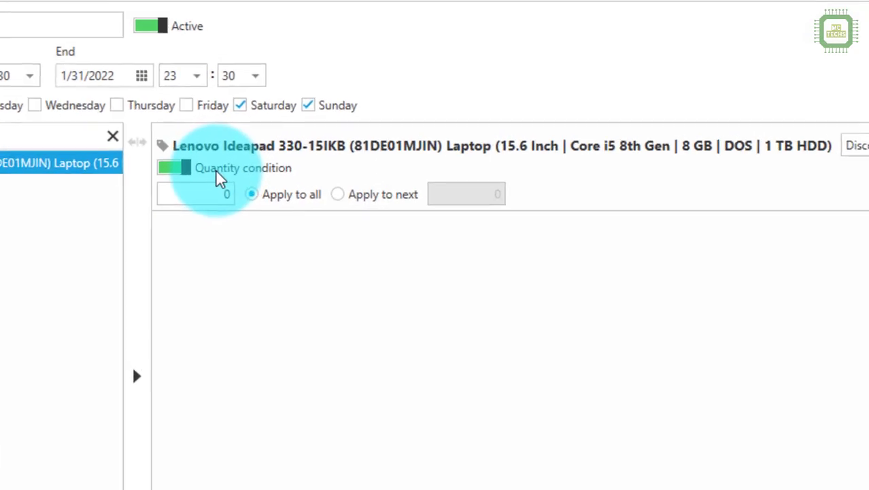
pyautogui.click(202, 181)
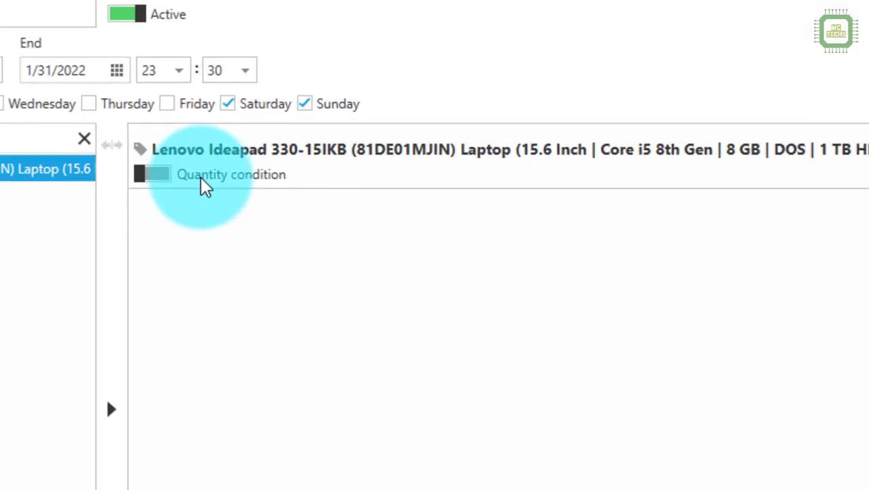
pyautogui.click(202, 181)
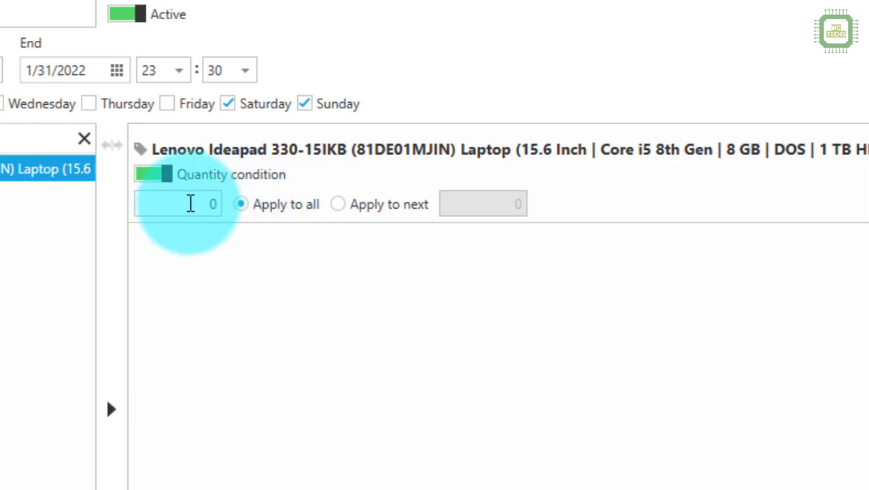
# Step: Set the required quantity in the Lenovo Ideapad 330-15IKB laptop's quantity condition to 2
pyautogui.click(203, 204)
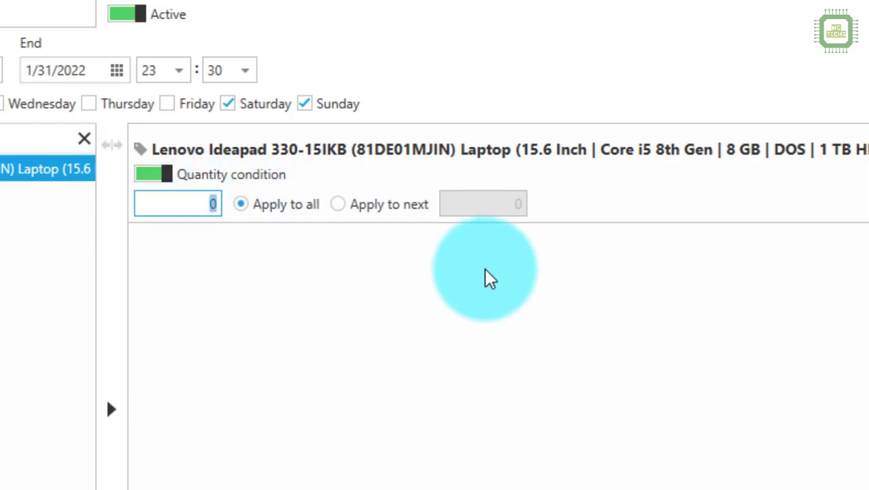
pyautogui.write('2')
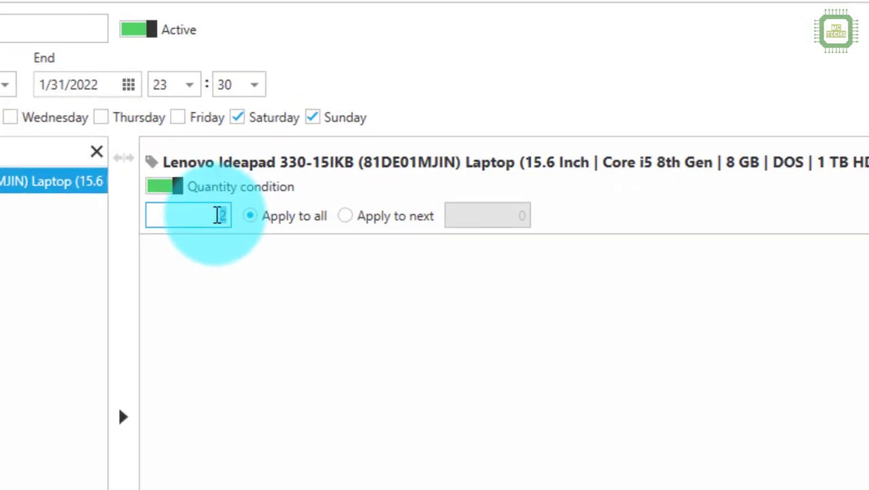
pyautogui.click(225, 216)
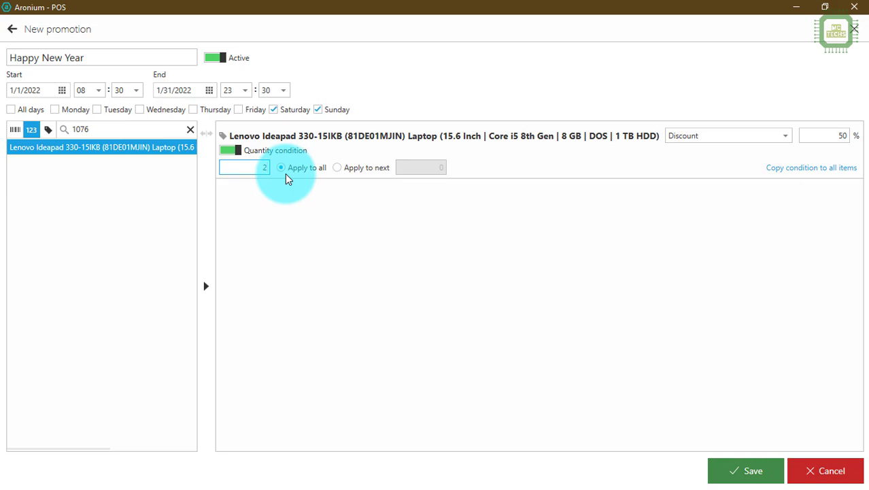
# Step: Find the product with code 1073 and add the Lenovo Ideapad S145 laptop to the promotion with a 50% discount
pyautogui.click(106, 130)
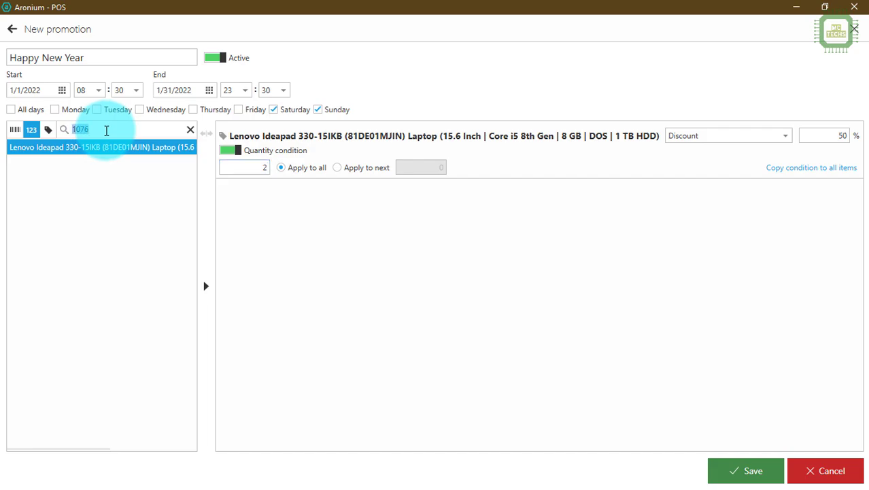
pyautogui.write('1073')
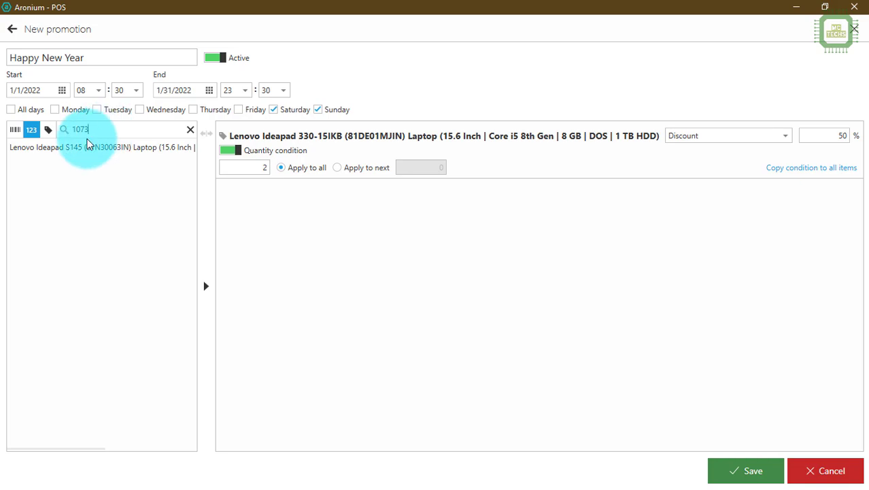
pyautogui.doubleClick(51, 147)
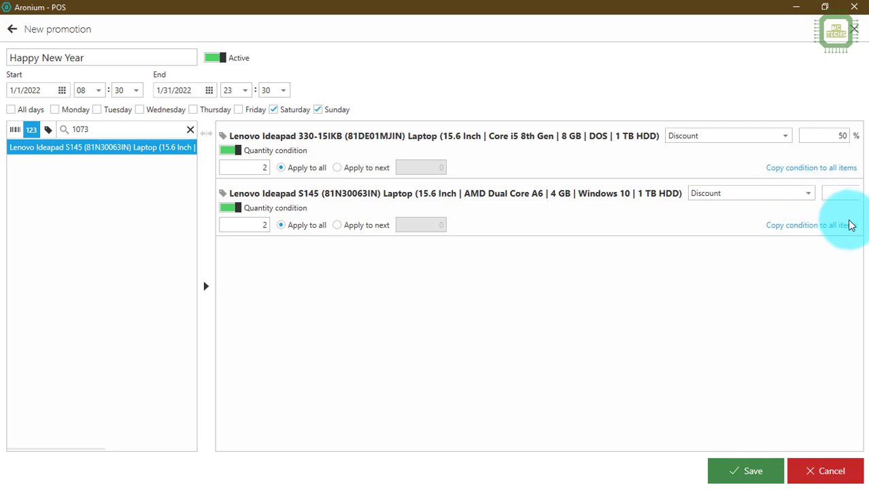
pyautogui.click(838, 198)
pyautogui.write('50')
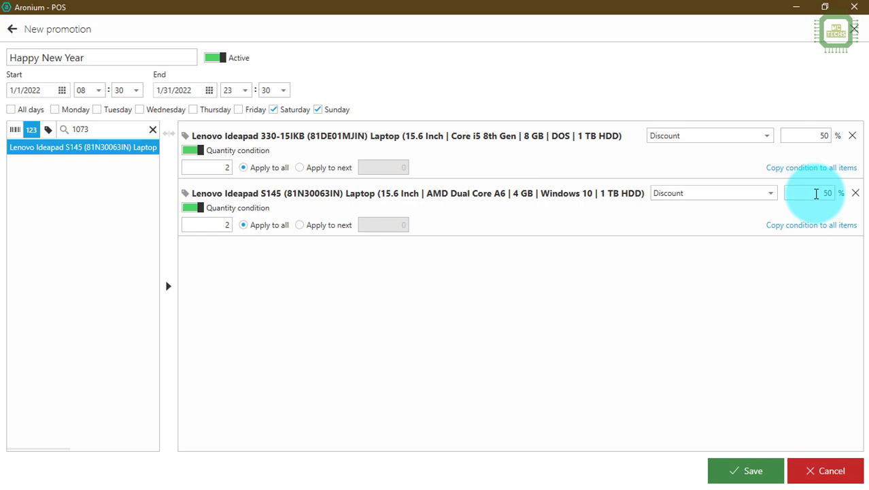
# Step: Switch the Lenovo Ideapad S145's quantity condition to Apply to next with a quantity of 1
pyautogui.click(221, 225)
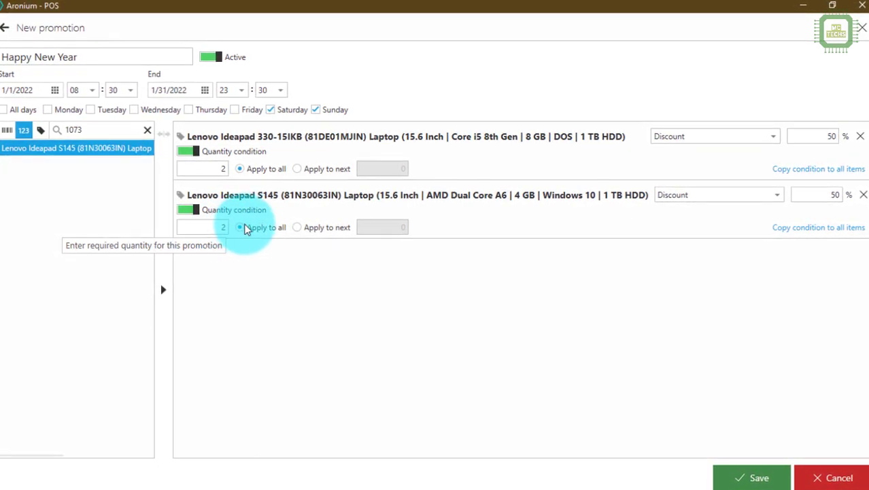
pyautogui.click(309, 227)
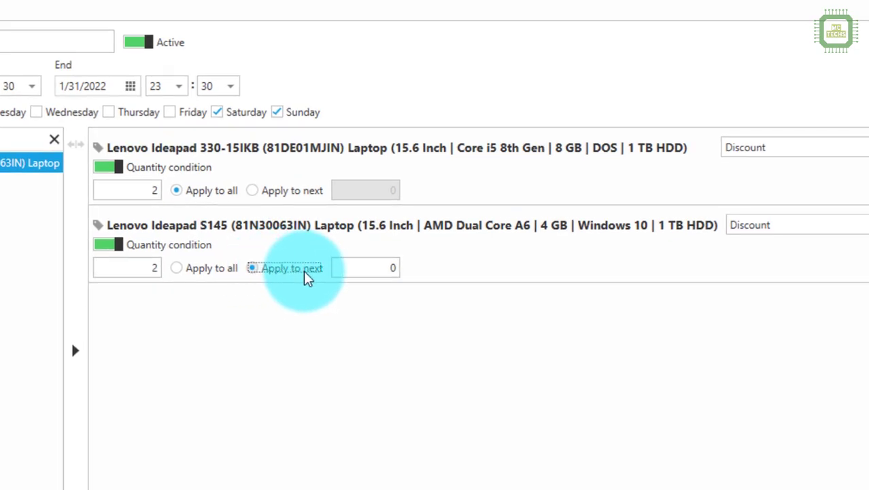
pyautogui.click(386, 268)
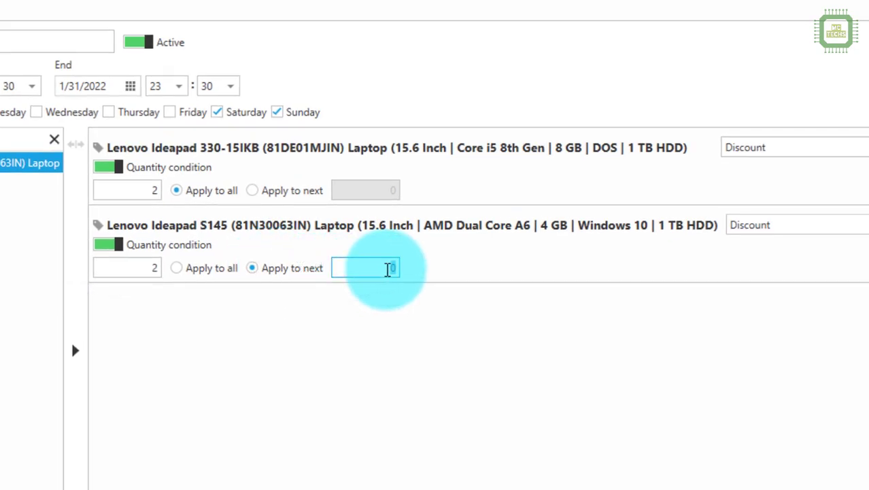
pyautogui.write('1')
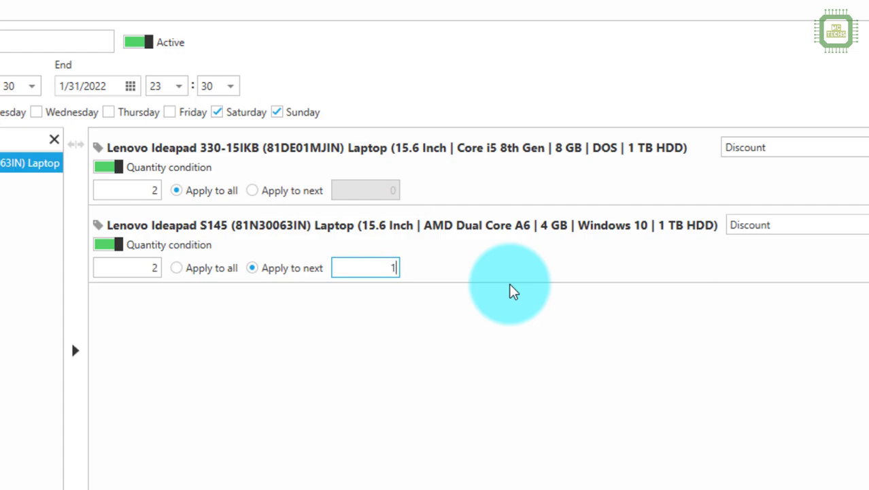
# Step: Set the Lenovo Ideapad S145 laptop's promotion discount to 100%
pyautogui.hotkey('ctrl', 'a')
pyautogui.press('Tab')
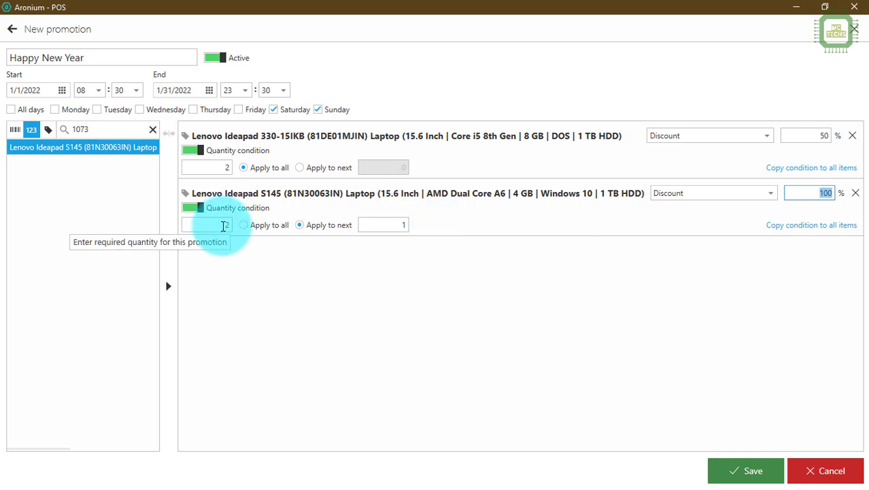
pyautogui.click(397, 224)
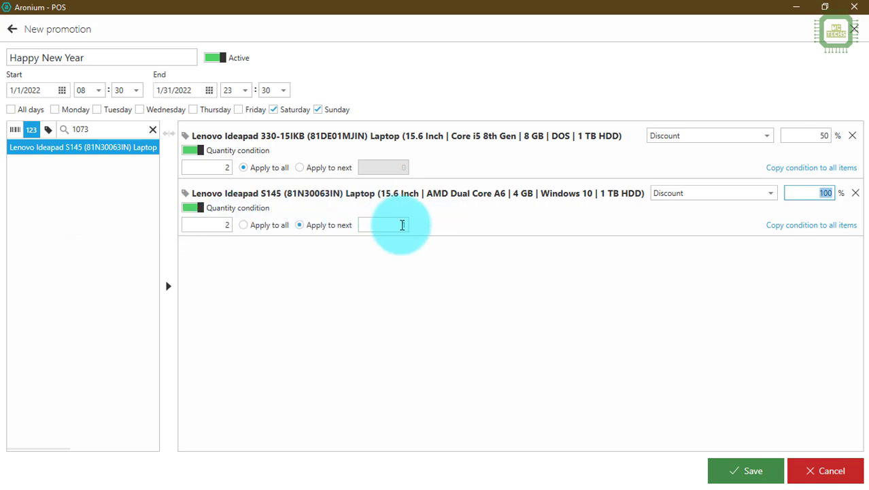
pyautogui.write('1')
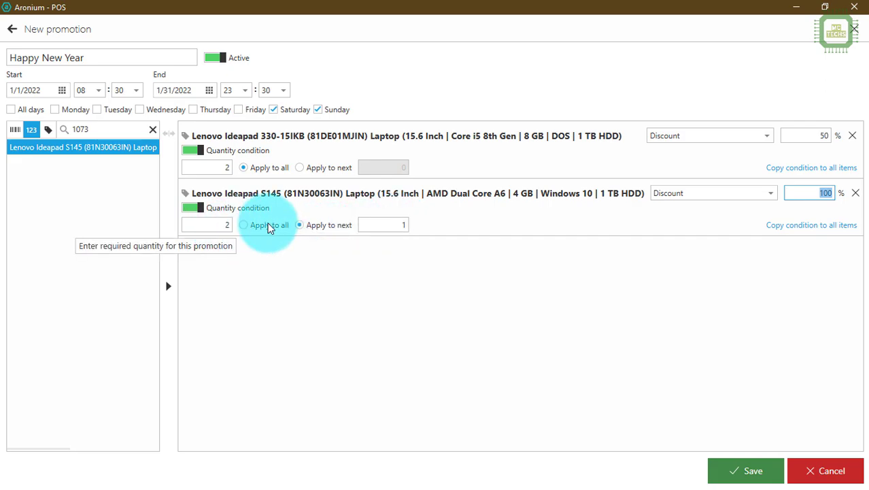
pyautogui.click(398, 225)
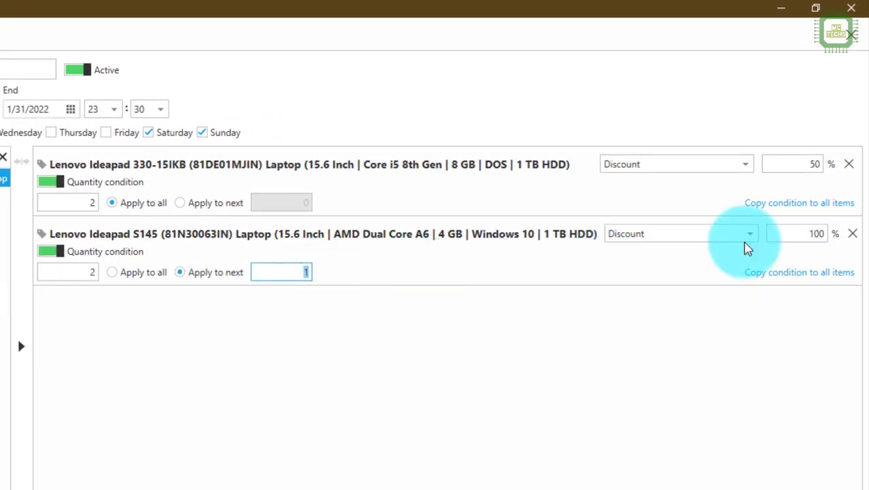
pyautogui.click(810, 233)
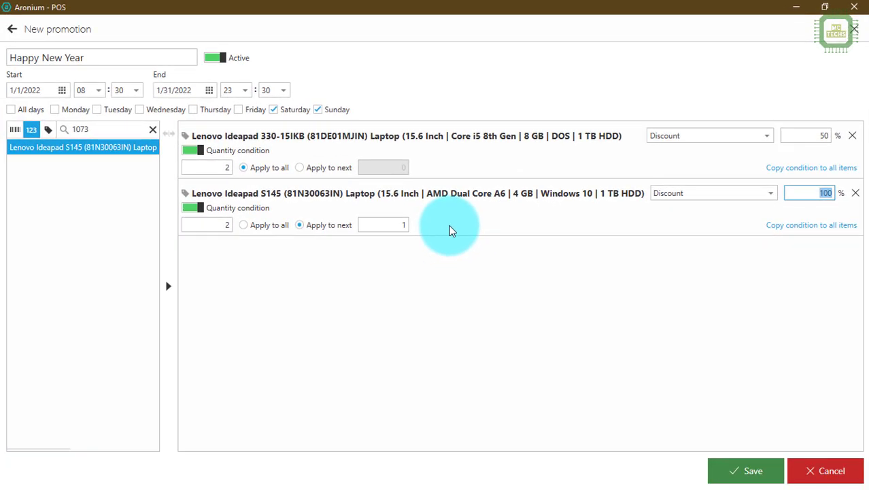
# Step: Add the Lenovo Ideapad 320-15IKB laptop, product code 1071, to the promotion and turn off its quantity condition
pyautogui.click(105, 129)
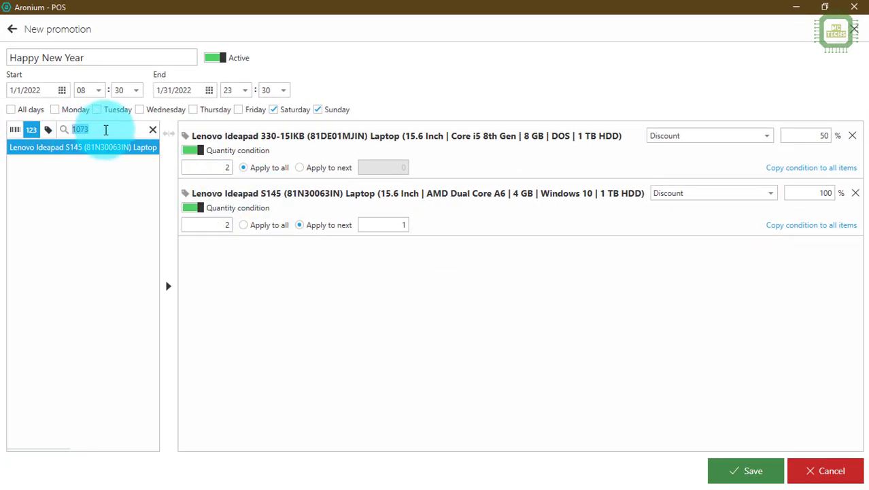
pyautogui.write('1')
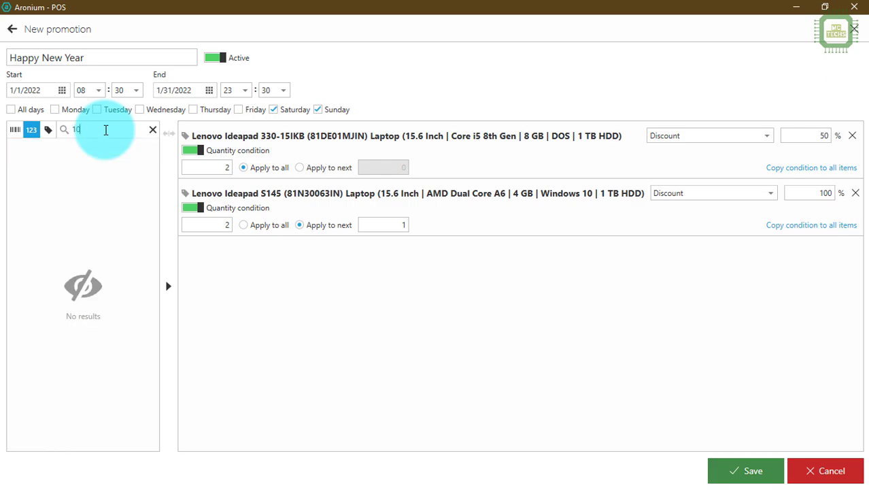
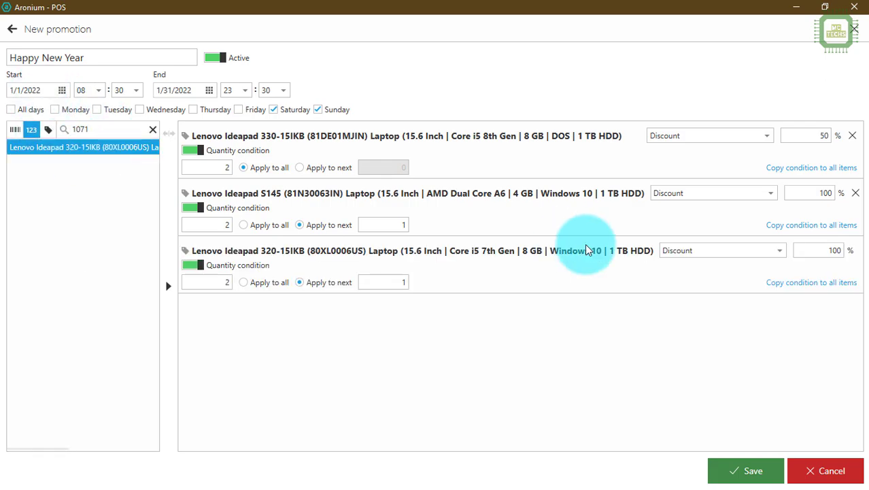
pyautogui.click(200, 264)
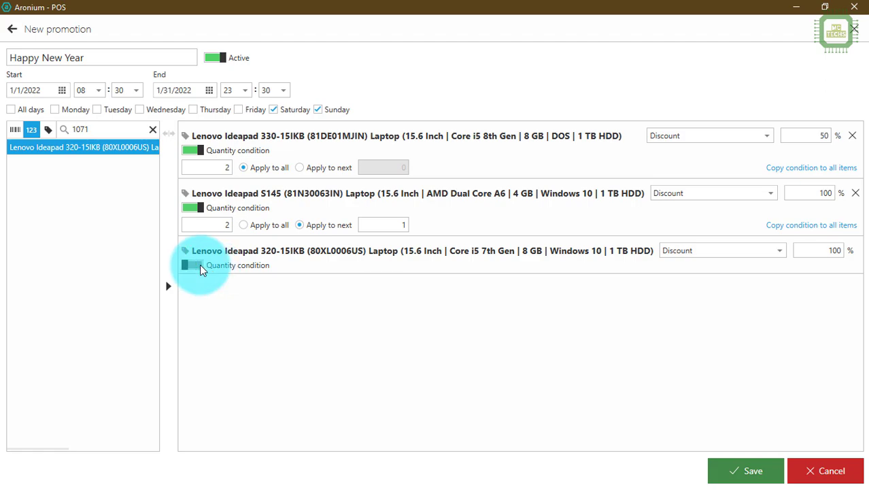
# Step: Change the Lenovo Ideapad 320-15IKB laptop's promotion type to Fixed price with a price of 50000
pyautogui.click(734, 258)
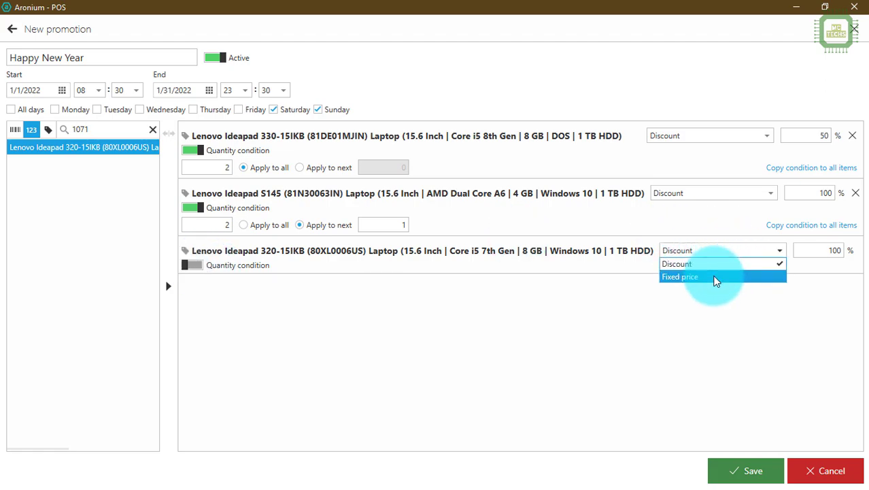
pyautogui.click(715, 277)
pyautogui.moveTo(821, 250); pyautogui.dragTo(850, 249)
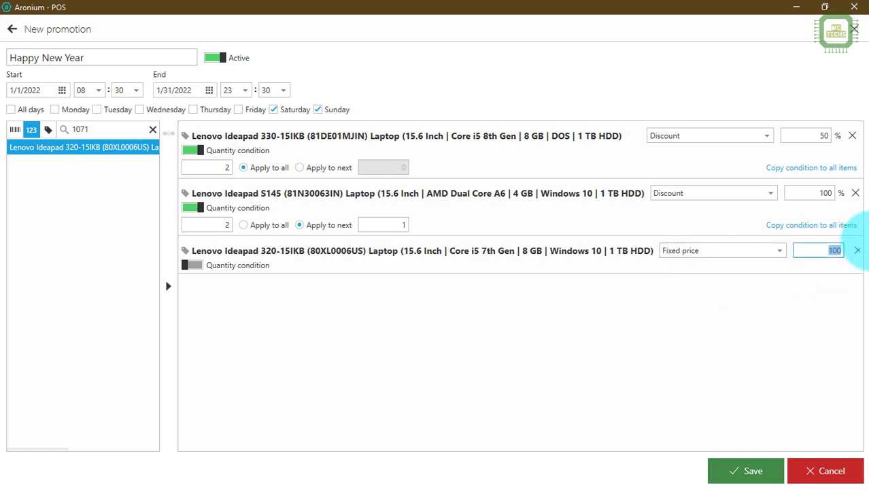
pyautogui.write('50000')
pyautogui.click(808, 312)
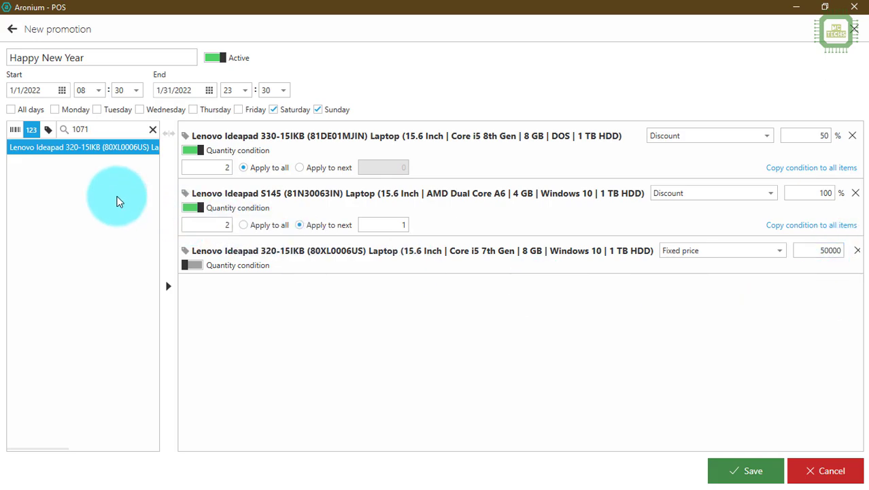
# Step: Find the product with code 1140 and add the AKG WMS470 Vocal Set C5 Microphone to the promotion
pyautogui.doubleClick(98, 130)
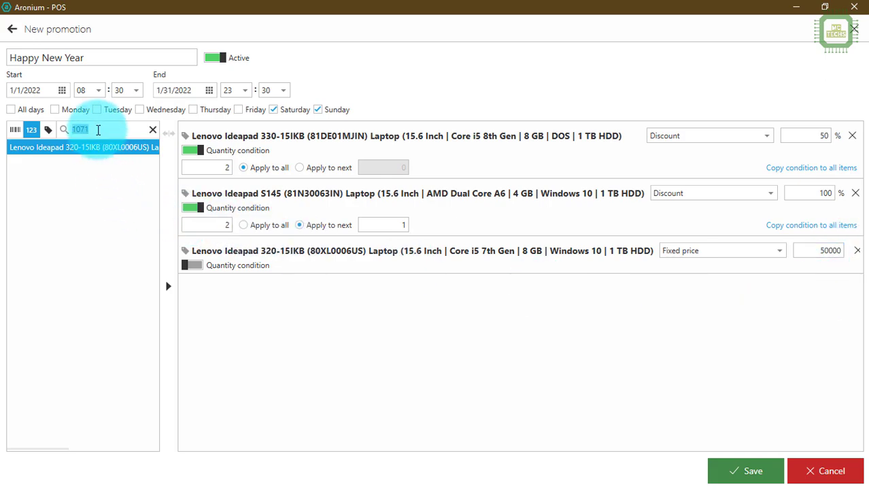
pyautogui.write('1140')
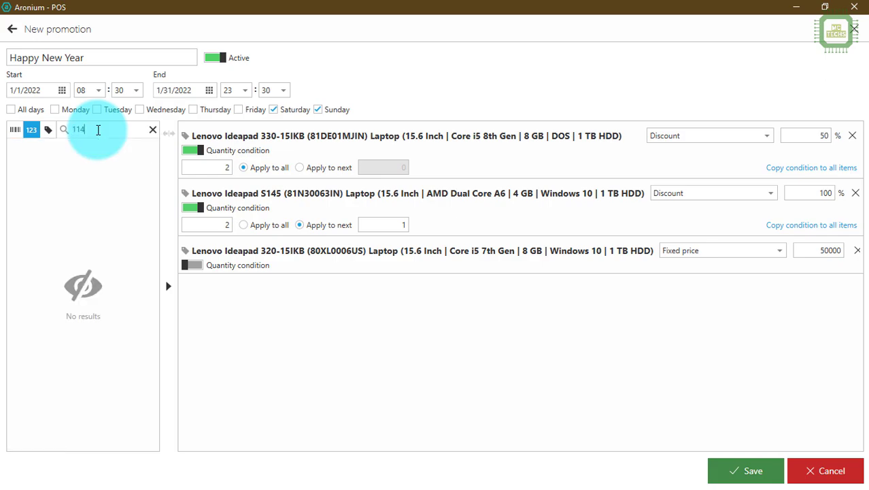
pyautogui.doubleClick(103, 145)
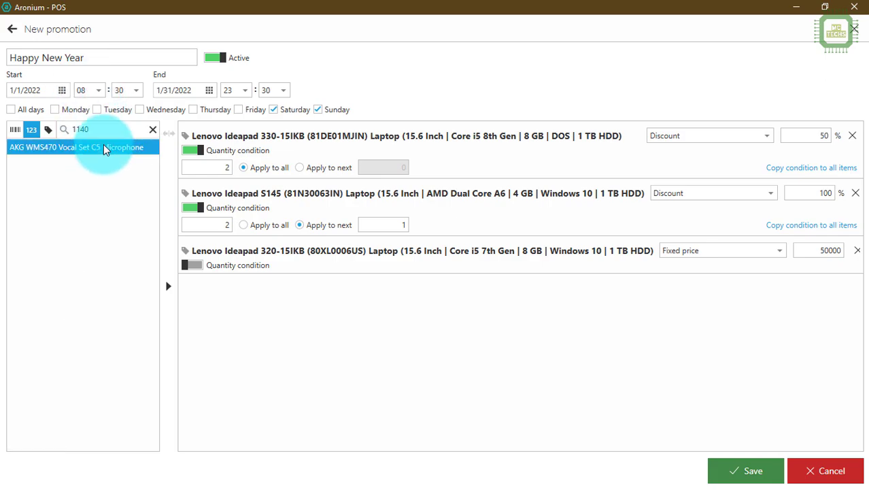
# Step: Give the AKG WMS470 microphone a Discount promotion of 15% and save the promotion
pyautogui.click(694, 291)
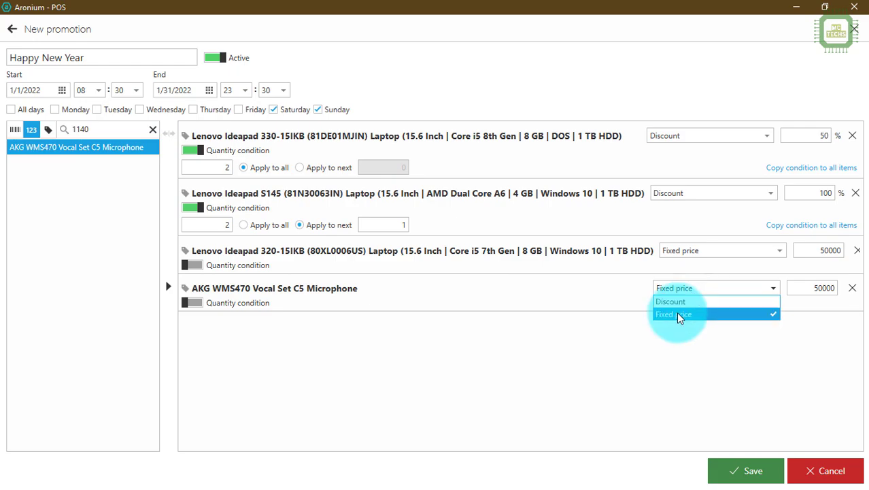
pyautogui.click(675, 302)
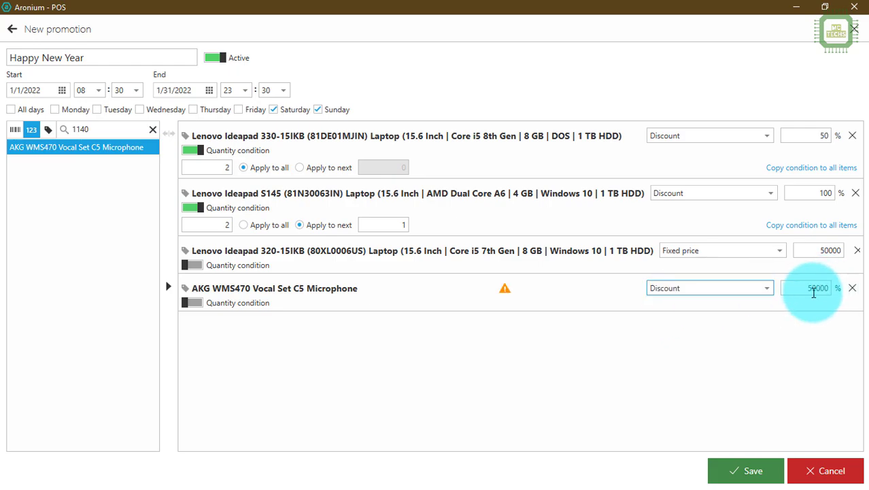
pyautogui.moveTo(799, 291); pyautogui.dragTo(855, 292)
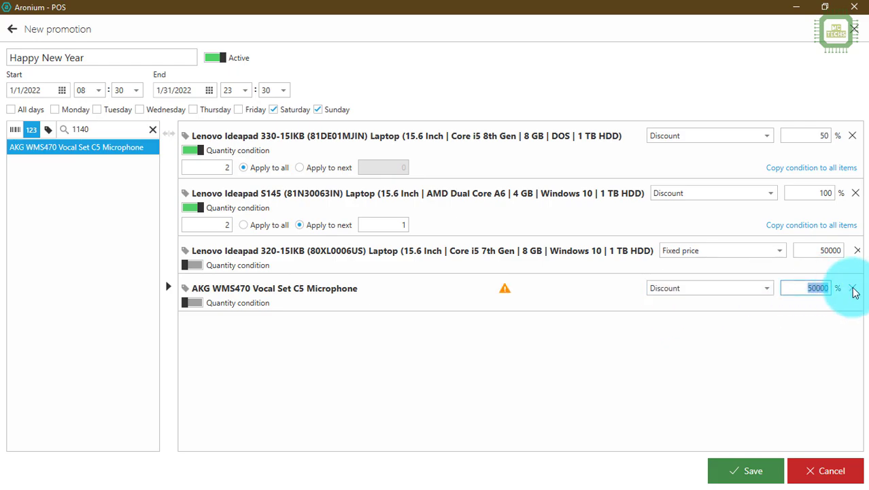
pyautogui.press('BackSpace')
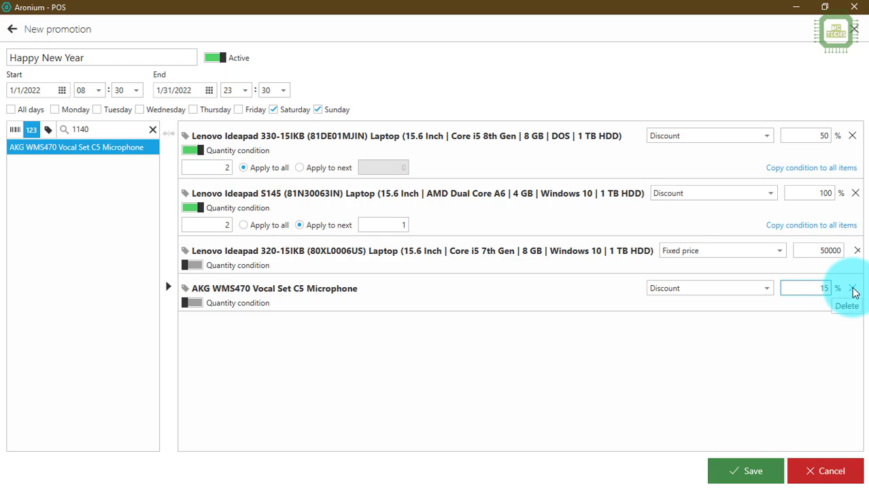
pyautogui.write('15')
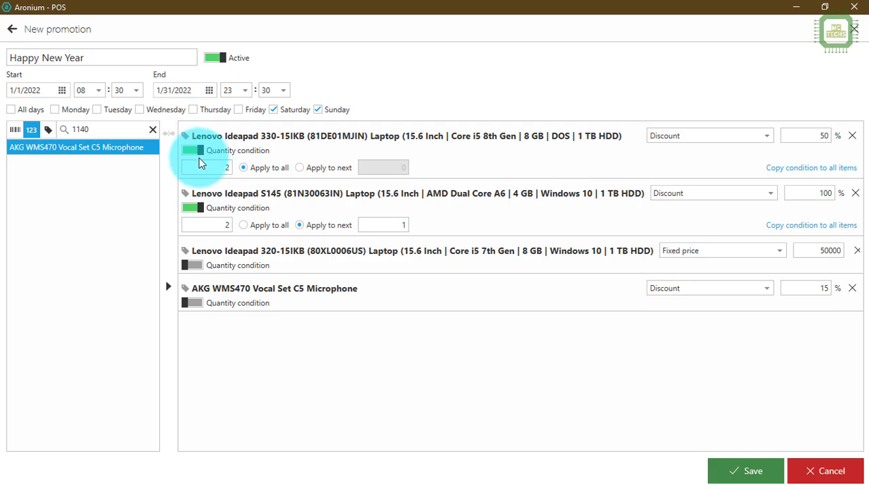
pyautogui.click(751, 472)
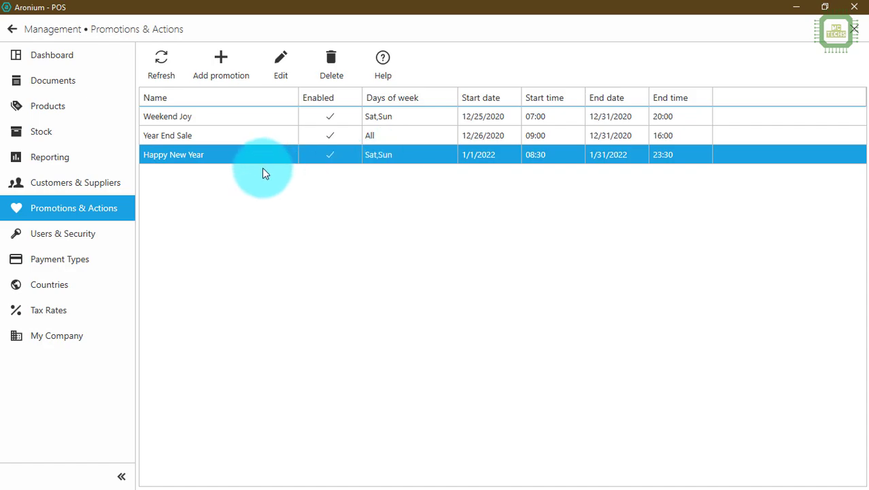
# Step: Open the saved Happy New Year promotion for editing and review its name and product entries
pyautogui.click(281, 67)
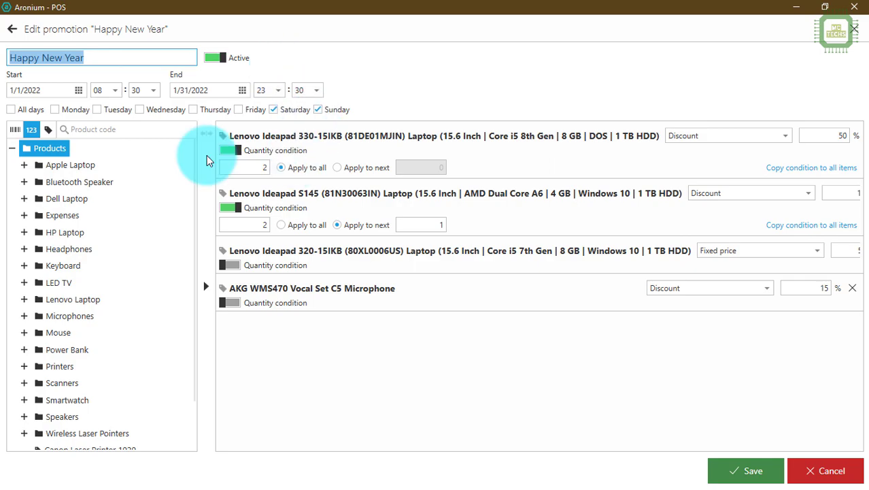
pyautogui.click(93, 59)
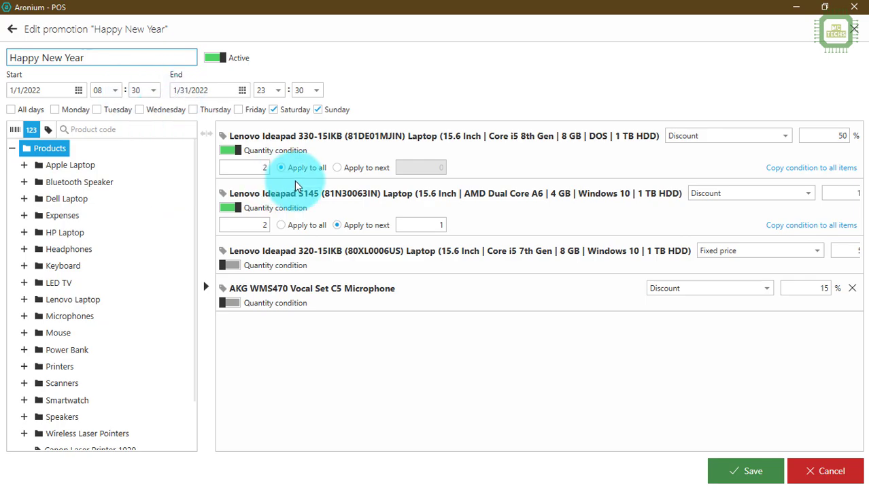
pyautogui.click(291, 298)
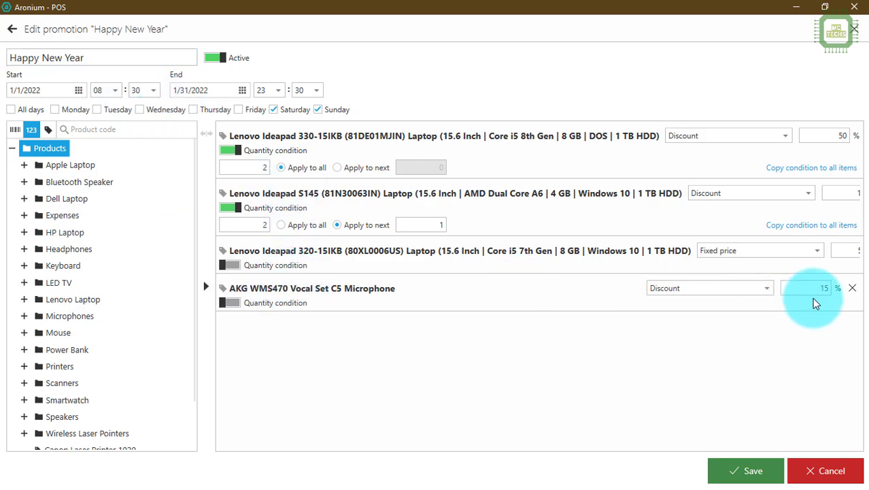
# Step: Remove the AKG WMS470 Vocal Set C5 Microphone from the Happy New Year promotion and save the promotion
pyautogui.click(855, 291)
pyautogui.click(767, 476)
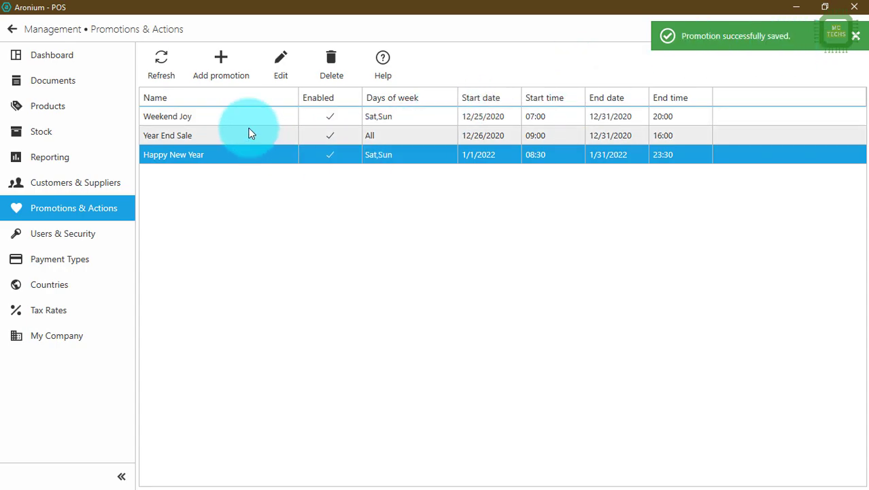
# Step: Delete the Weekend Joy promotion and return from management to the sales screen
pyautogui.click(330, 121)
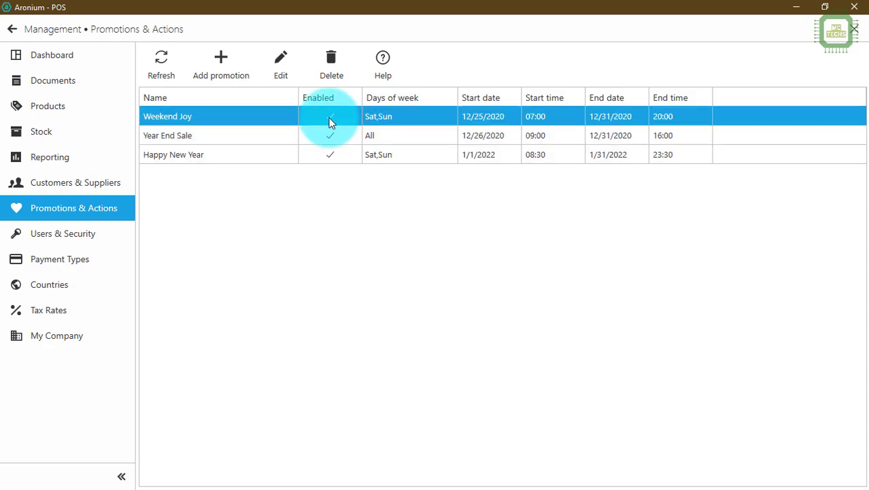
pyautogui.click(326, 64)
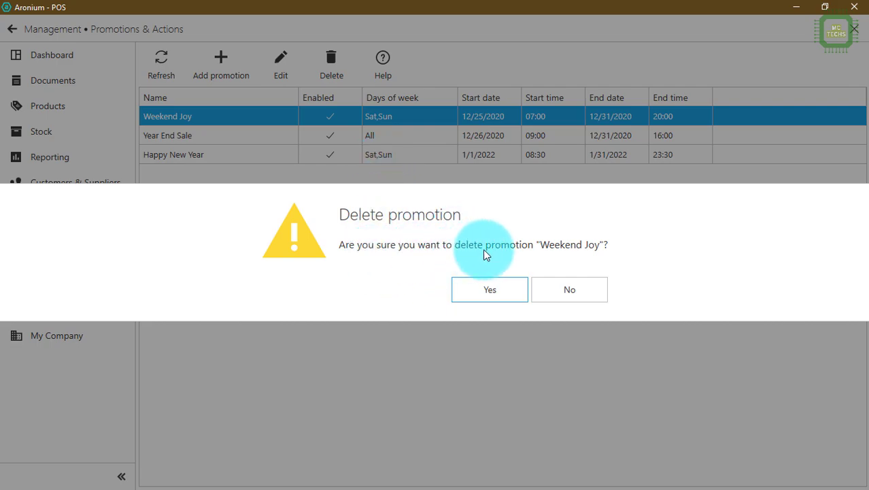
pyautogui.click(480, 289)
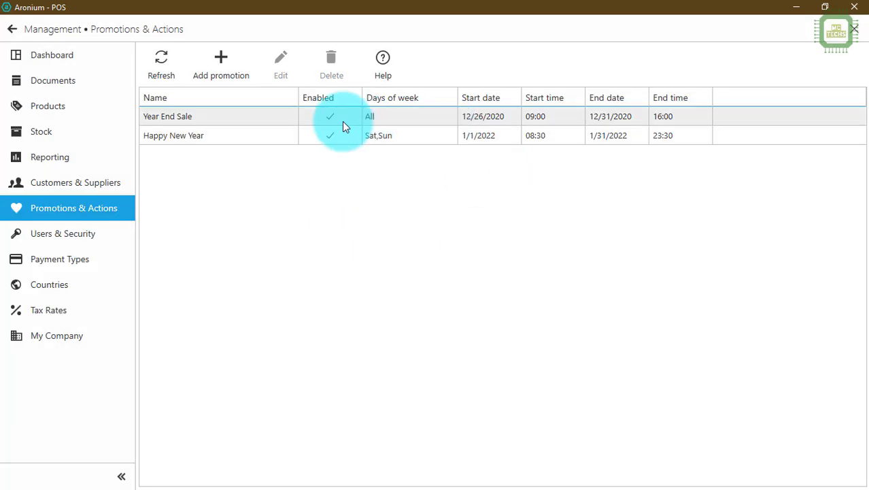
pyautogui.press('Escape')
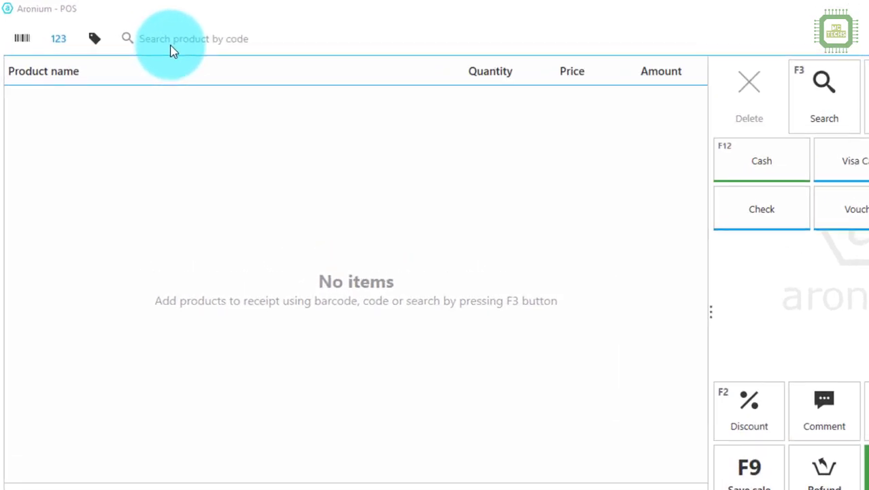
# Step: Add the Lenovo Ideapad S145 laptop, product code 1073, to the sale three times
pyautogui.click(202, 55)
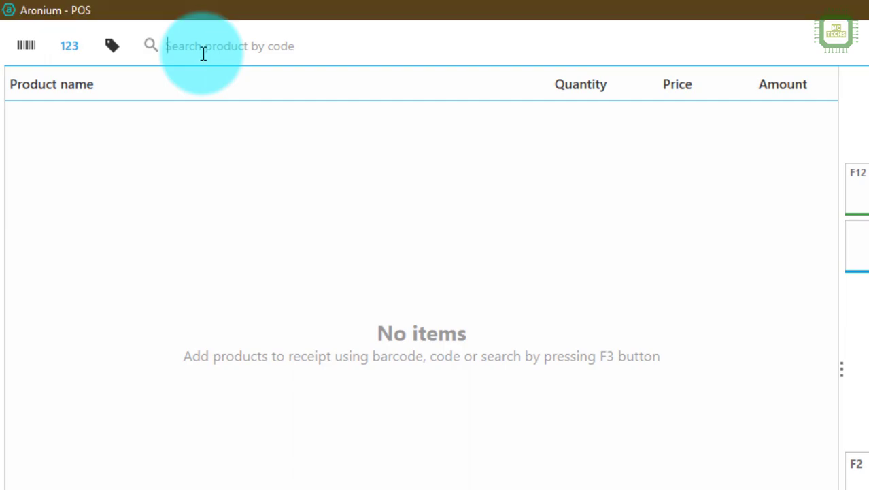
pyautogui.write('1073')
pyautogui.press('Return')
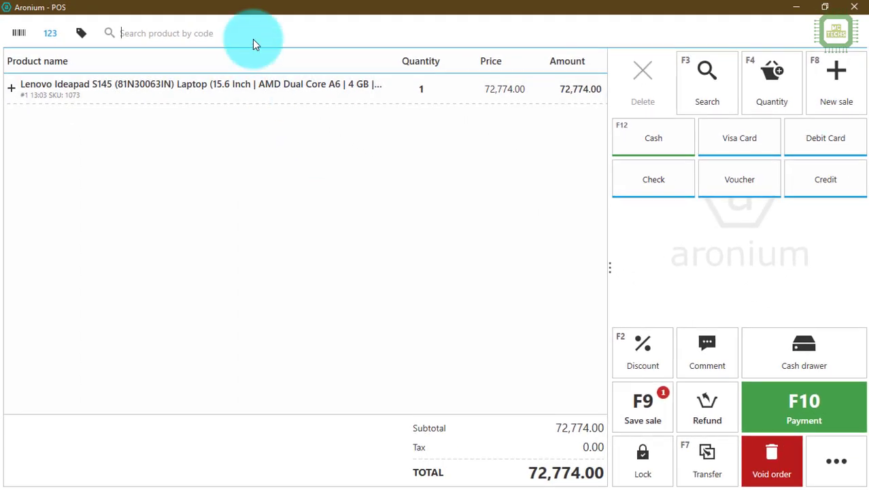
pyautogui.write('1073')
pyautogui.press('Return')
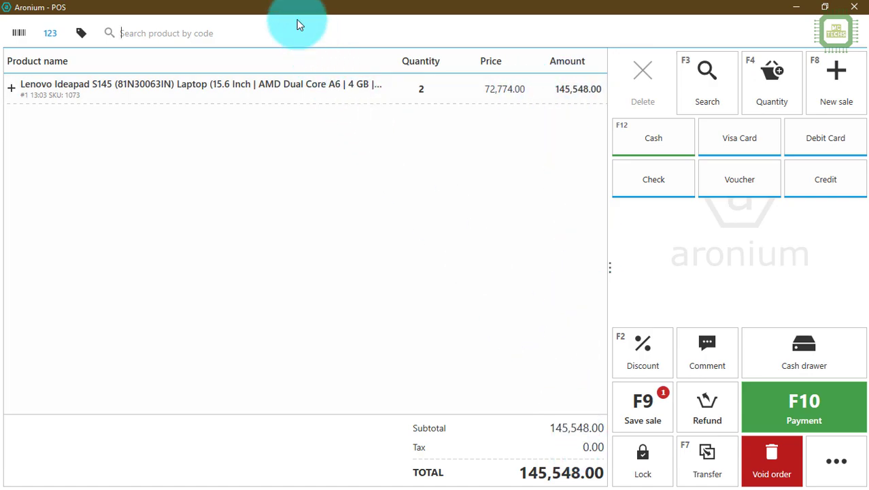
pyautogui.write('1073')
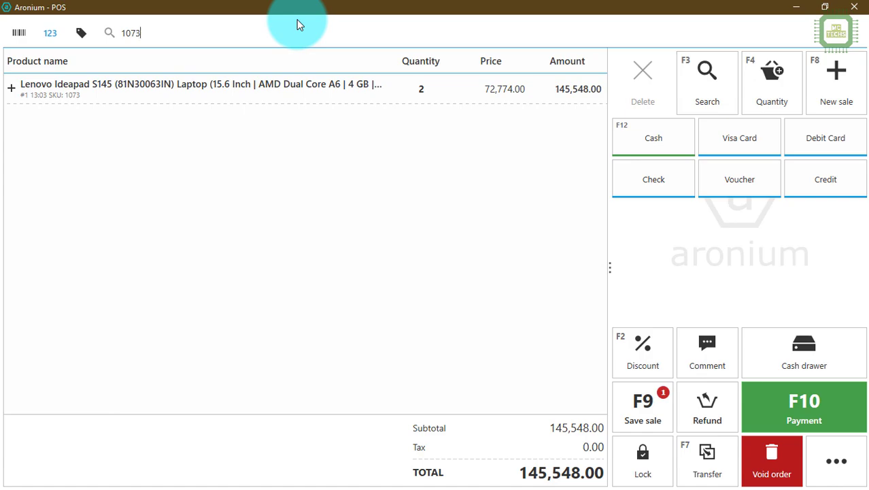
pyautogui.press('Return')
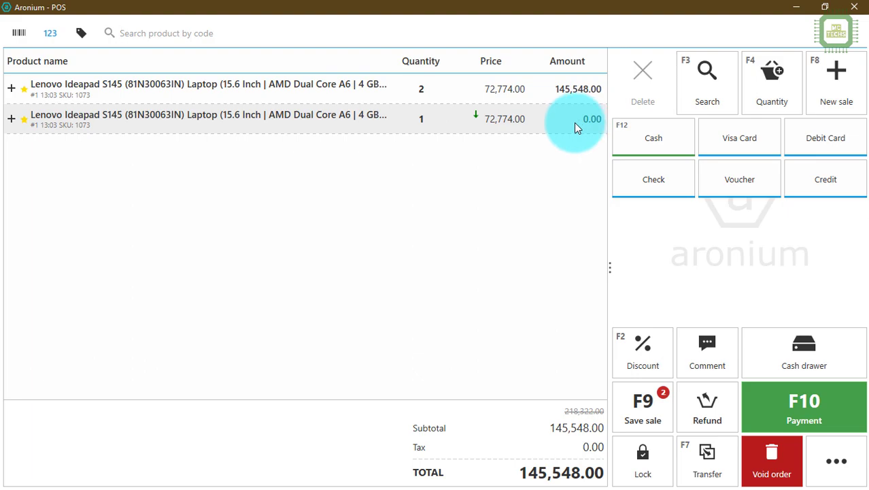
# Step: Take payment for the sale in cash with a paid amount of 150000
pyautogui.click(831, 420)
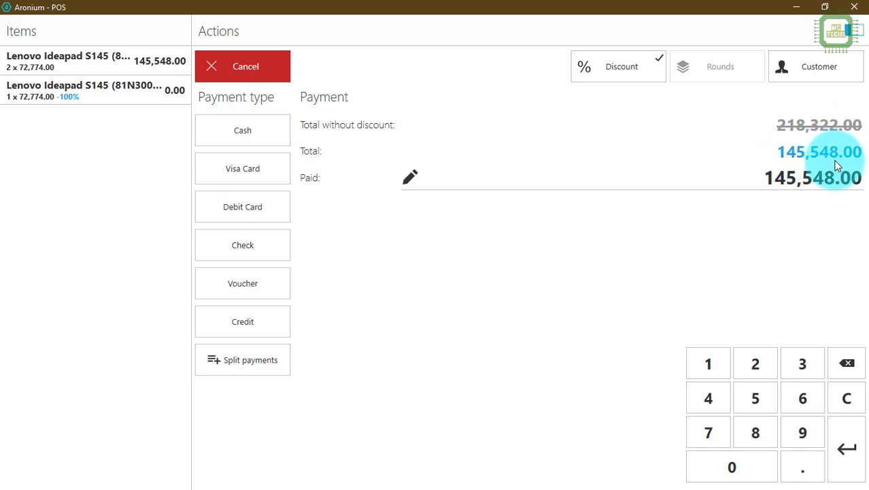
pyautogui.click(745, 177)
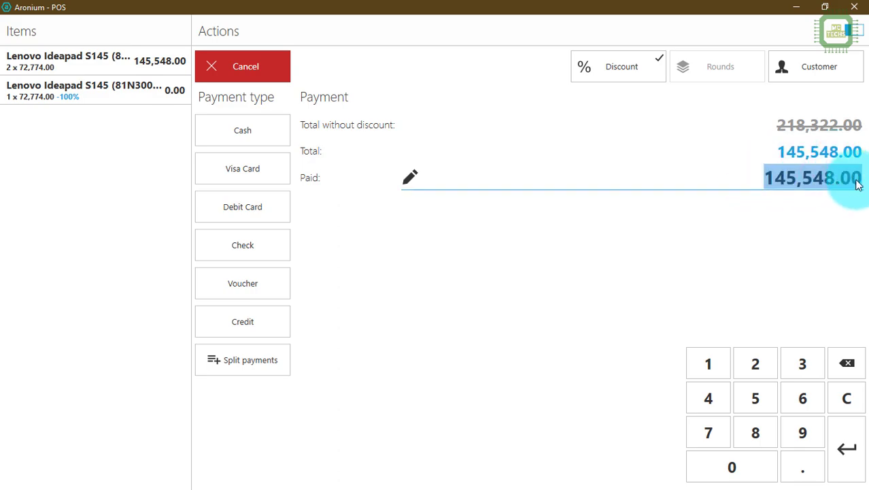
pyautogui.write('150000')
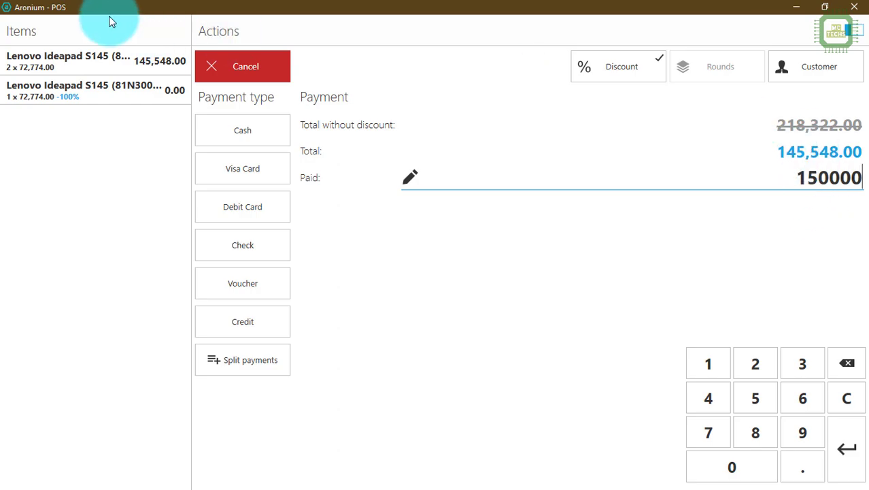
pyautogui.click(238, 140)
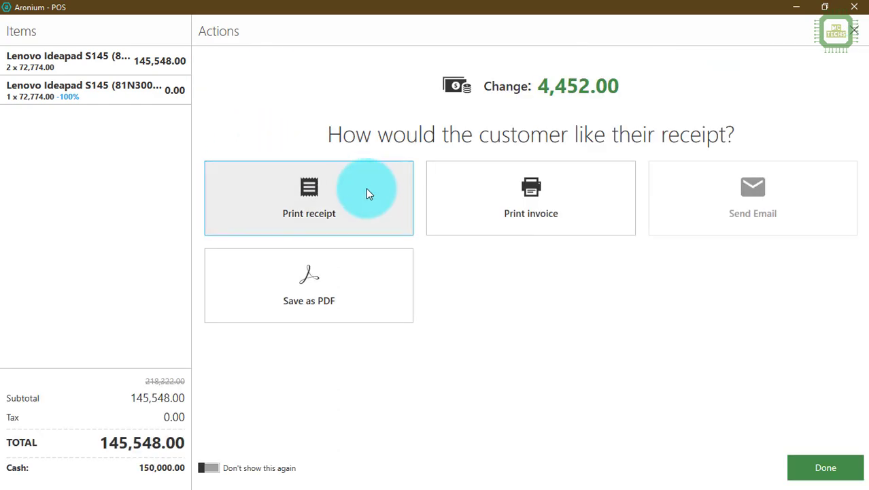
# Step: Print the invoice with Microsoft Print to PDF as Buy2Get1Free in the Aronium folder and finish the sale
pyautogui.click(589, 215)
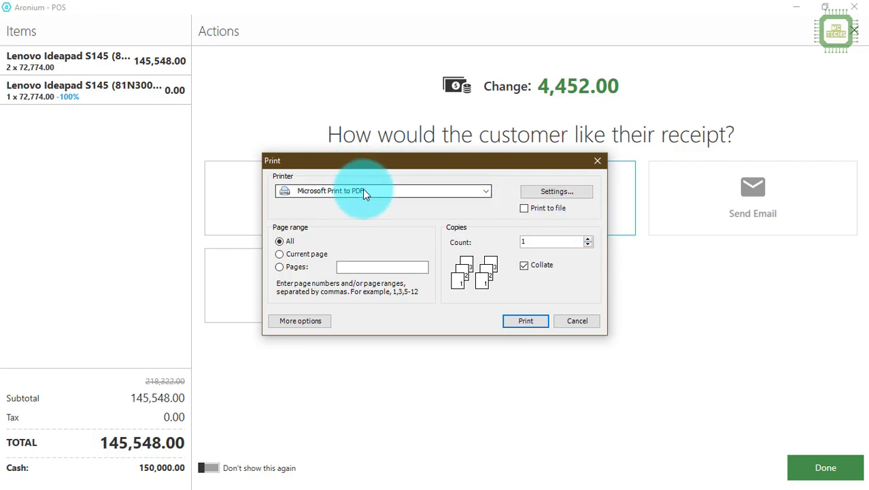
pyautogui.click(383, 191)
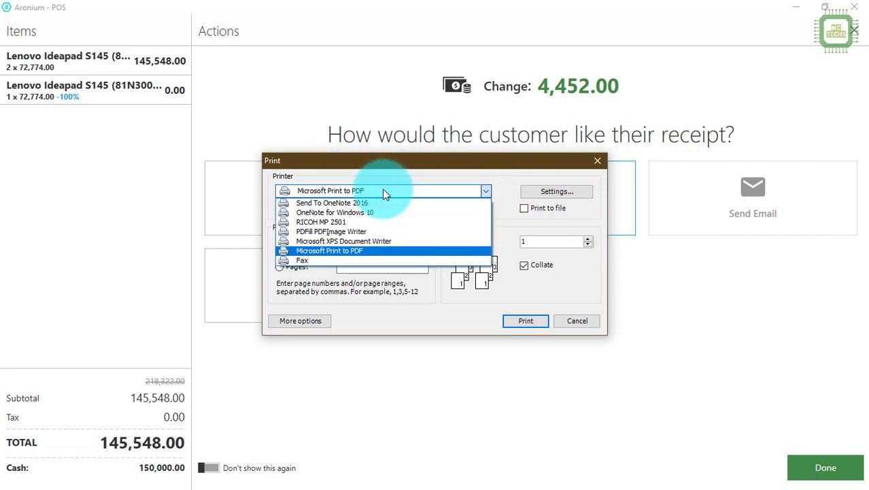
pyautogui.click(439, 176)
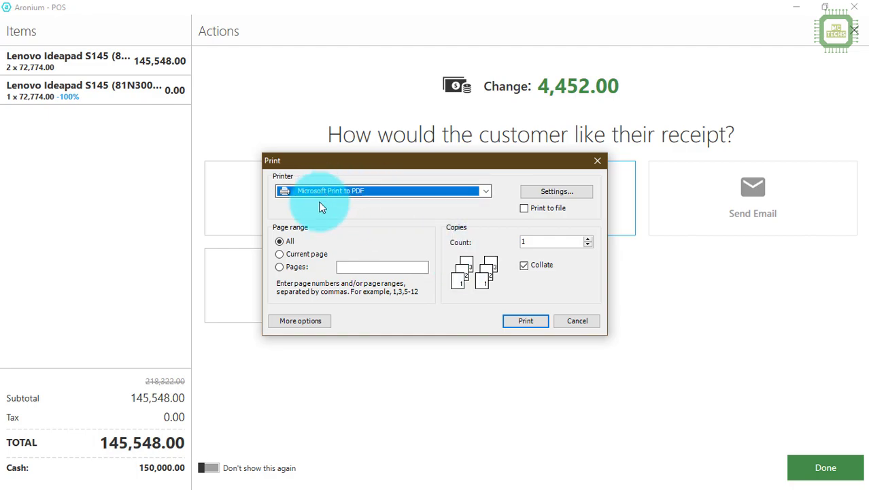
pyautogui.click(528, 320)
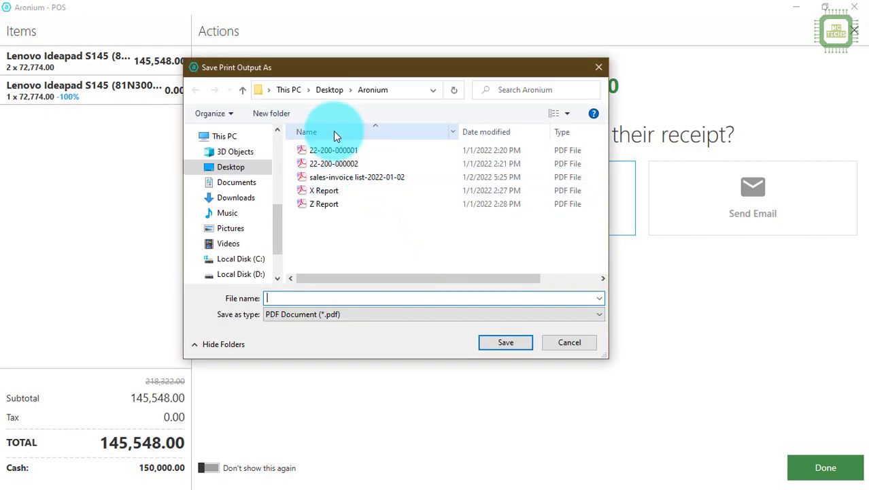
pyautogui.write('Buy2Get1Free')
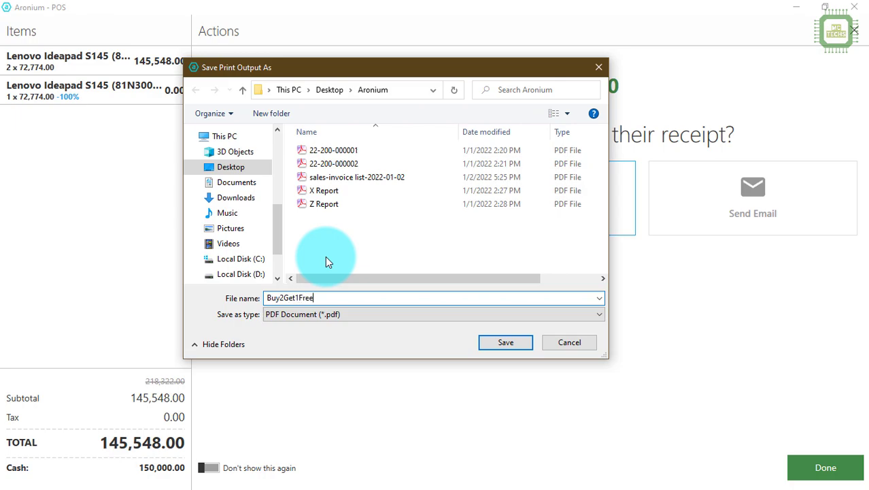
pyautogui.click(504, 343)
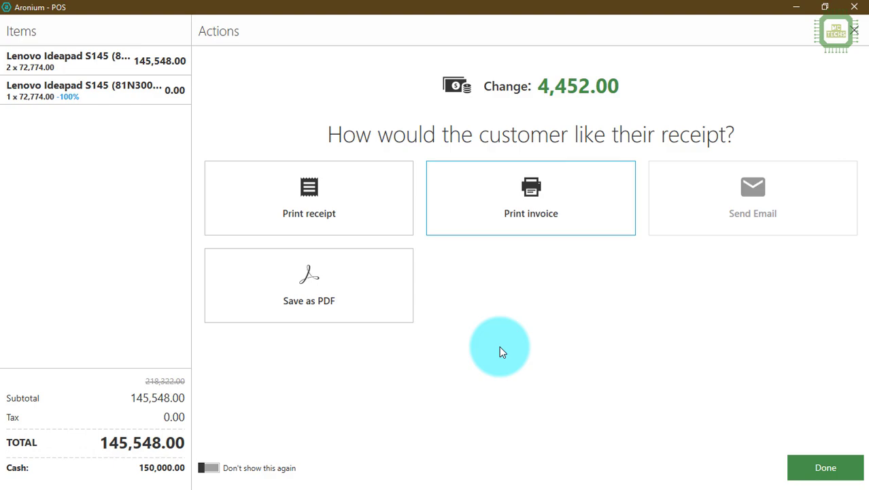
pyautogui.click(803, 471)
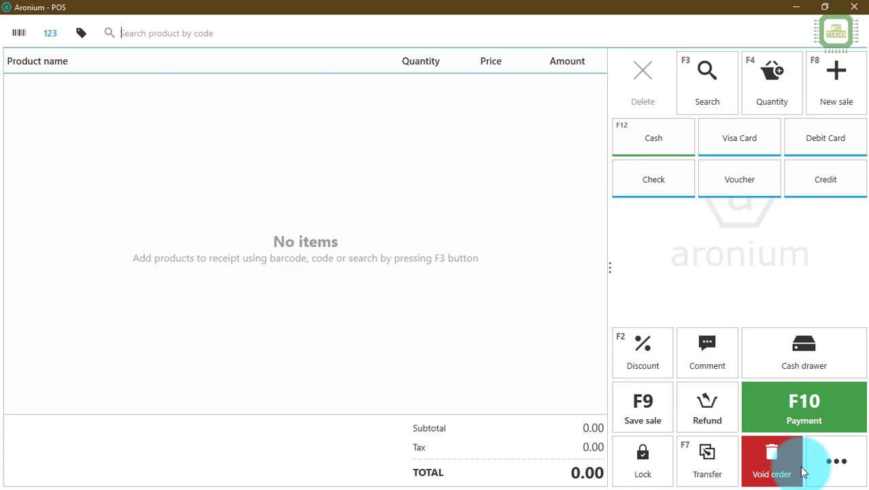
# Step: Open the Buy2Get1Free PDF from the desktop's Aronium folder and examine the invoice's details, item discounts and totals
pyautogui.click(797, 6)
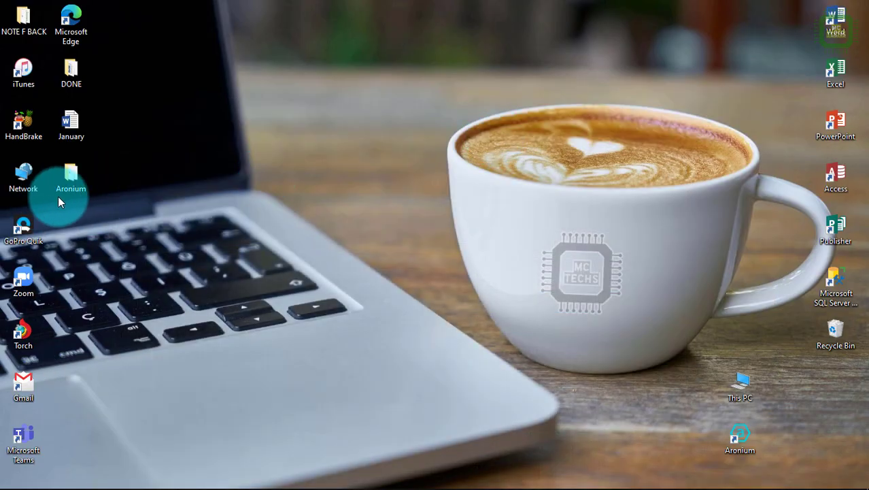
pyautogui.doubleClick(68, 181)
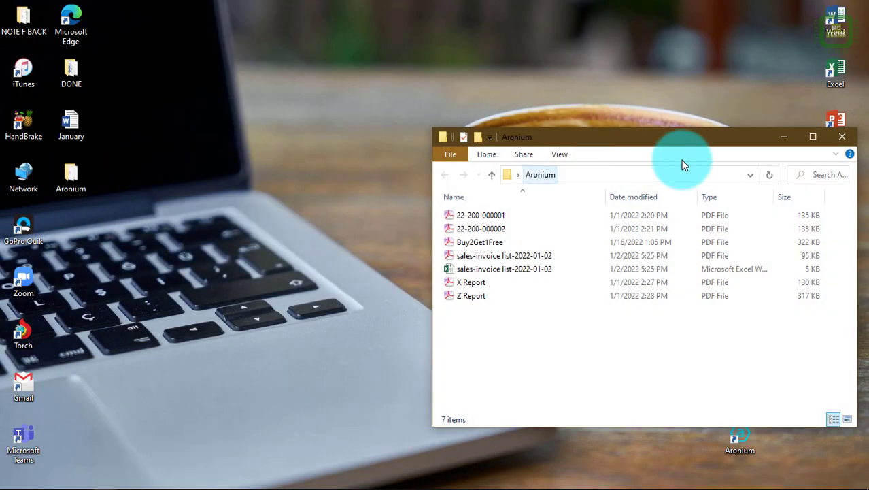
pyautogui.click(814, 138)
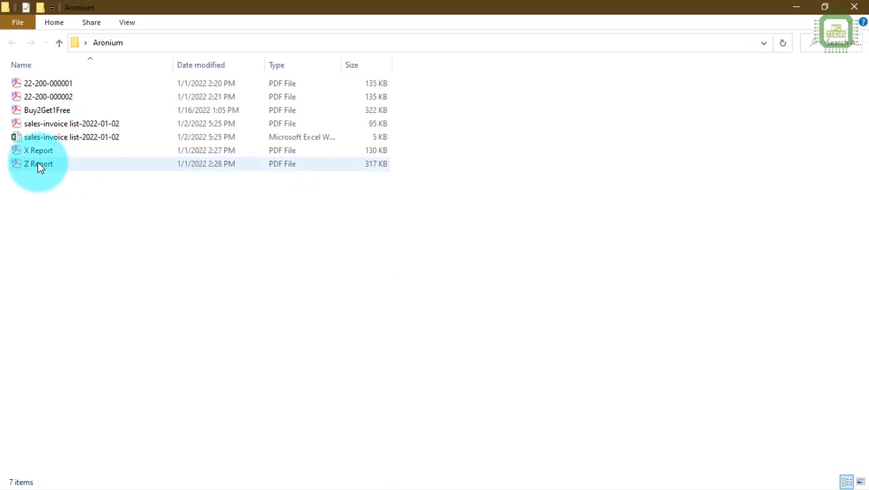
pyautogui.click(50, 113)
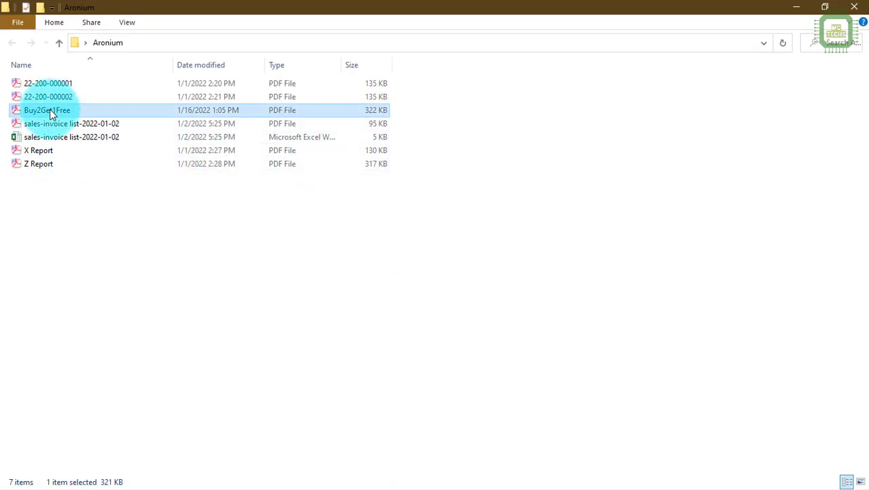
pyautogui.doubleClick(50, 112)
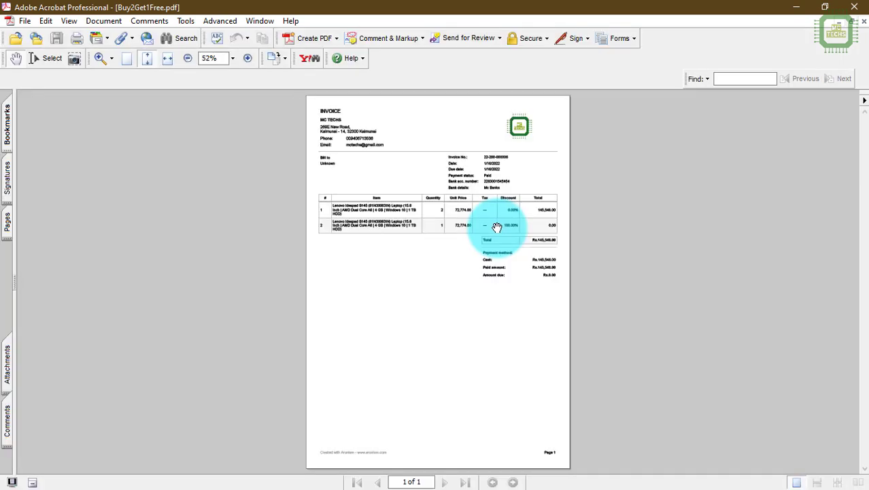
pyautogui.scroll(3, 520, 236)
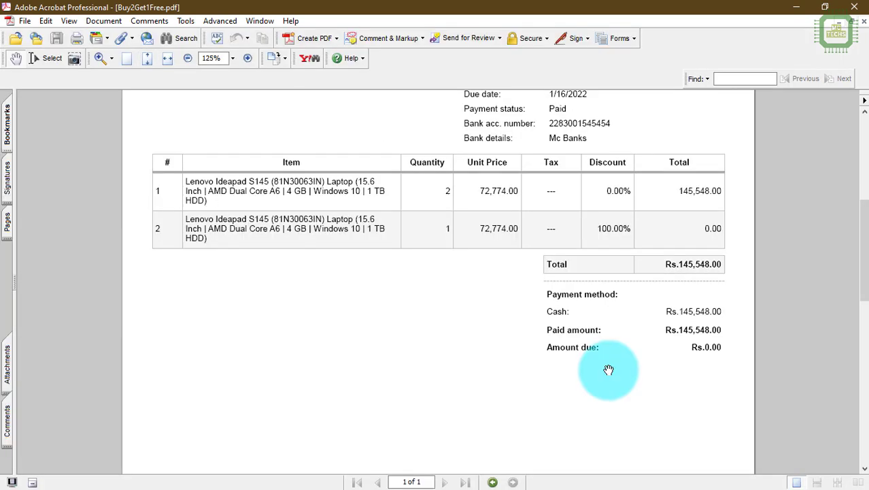
pyautogui.scroll(5, 608, 369)
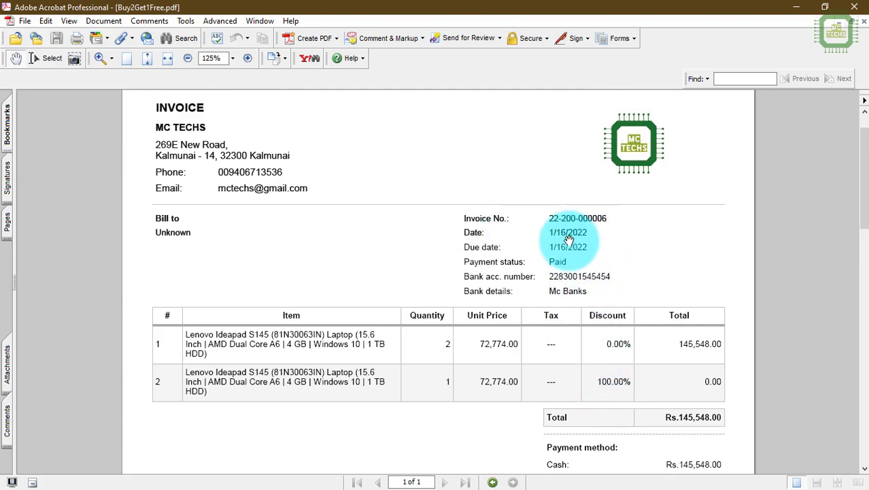
pyautogui.scroll(-3, 562, 317)
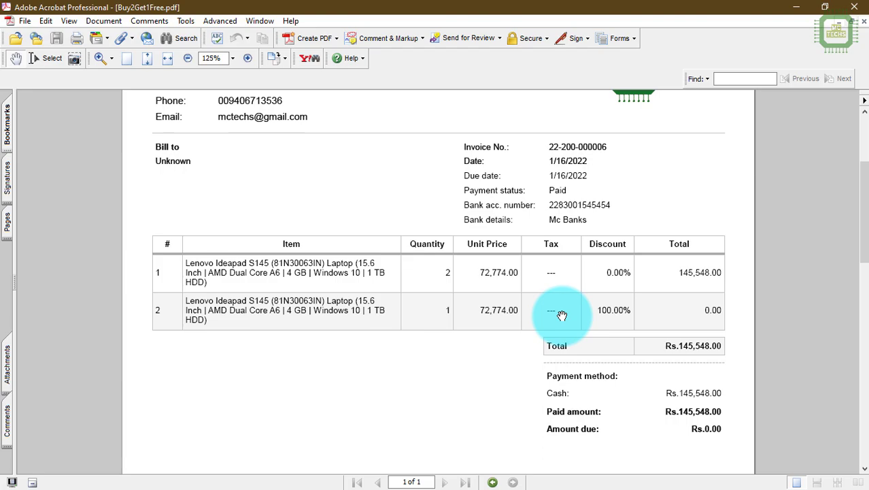